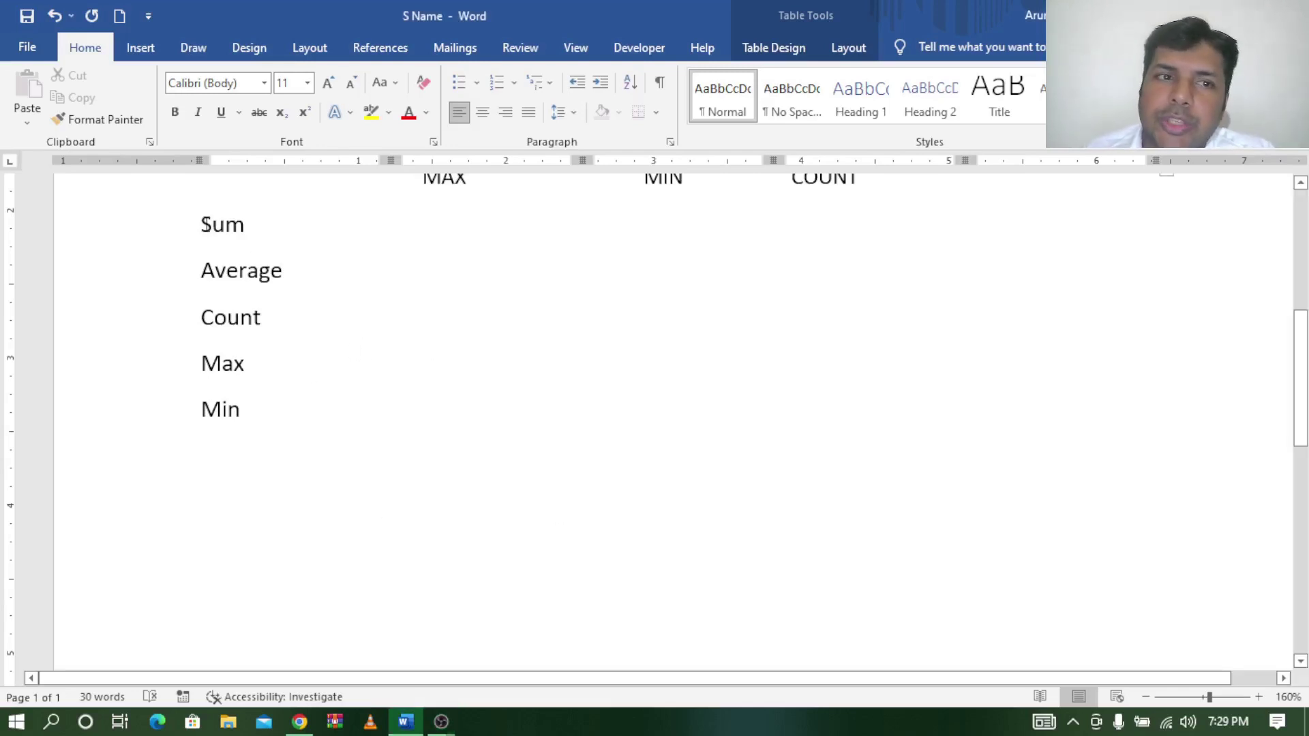
# - Select and then deselect the label list below the table, and scroll back up the document
pyautogui.moveTo(200, 223)
pyautogui.mouseDown()
pyautogui.moveTo(256, 362)
pyautogui.moveTo(252, 408)
pyautogui.mouseUp()
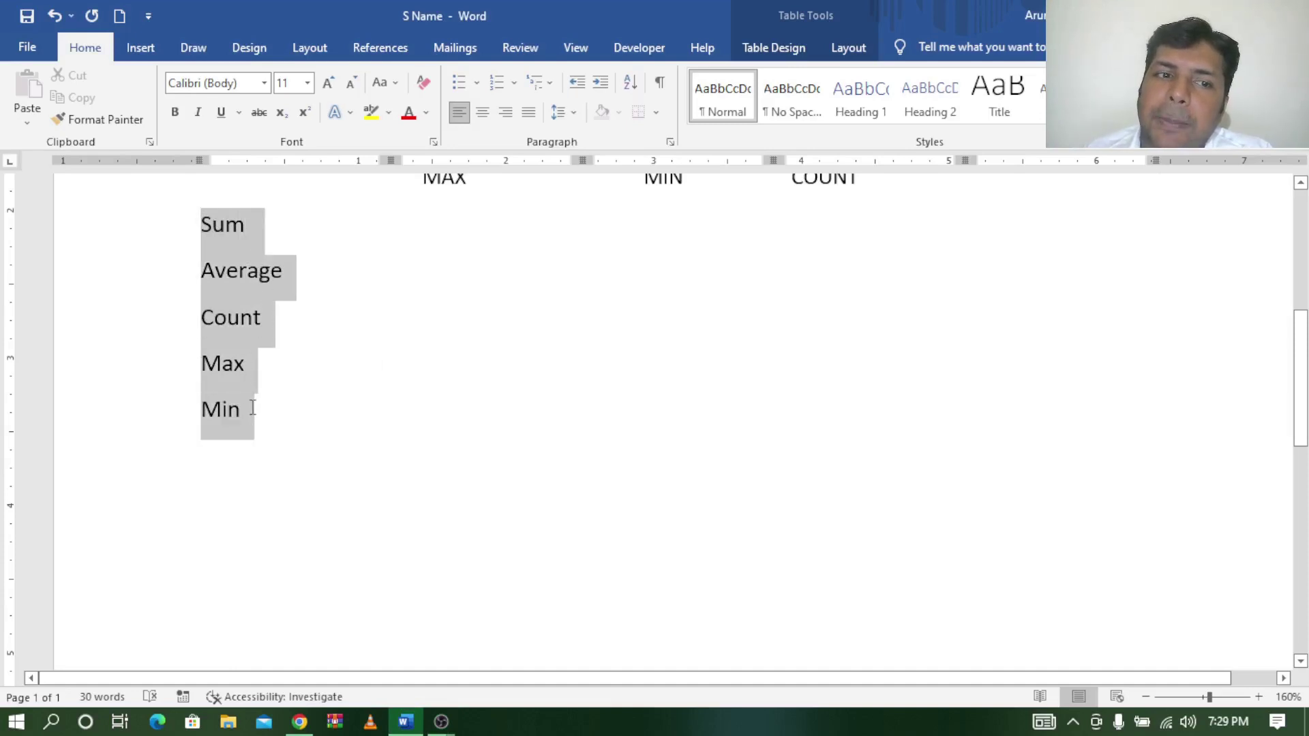
pyautogui.click(423, 466)
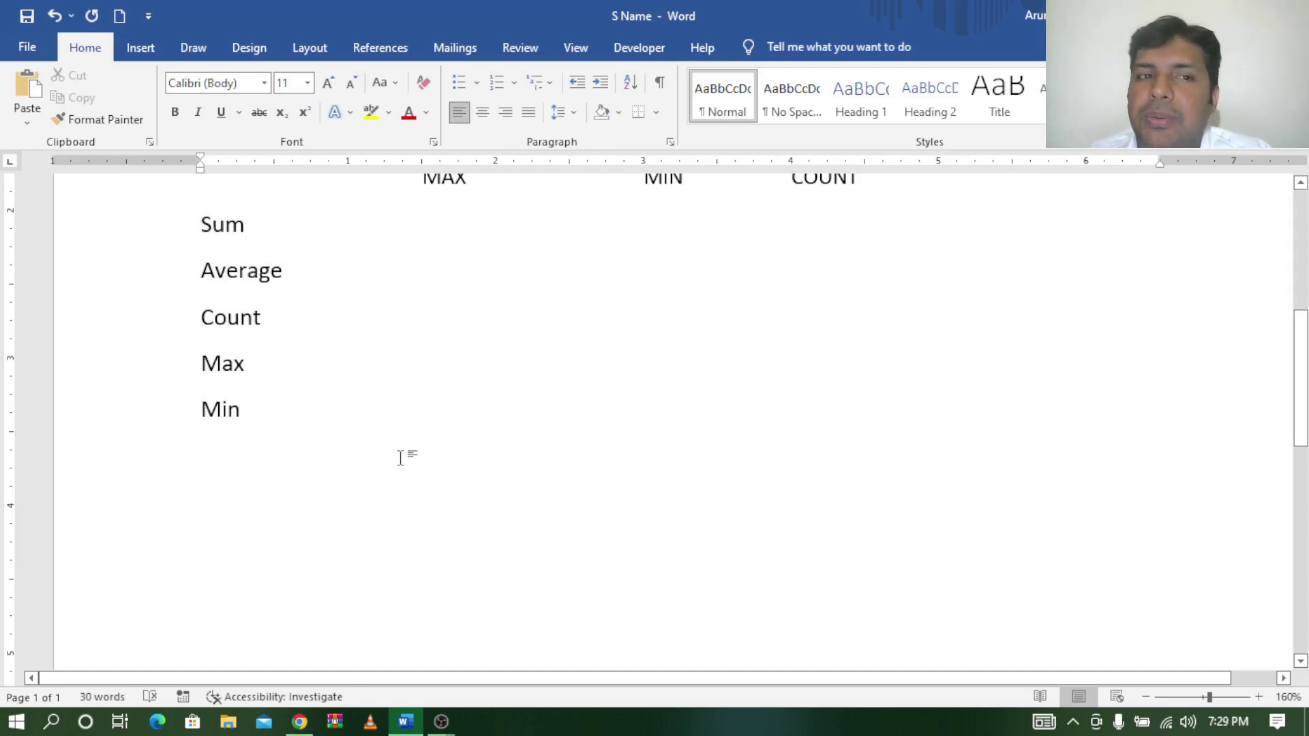
pyautogui.click(298, 723)
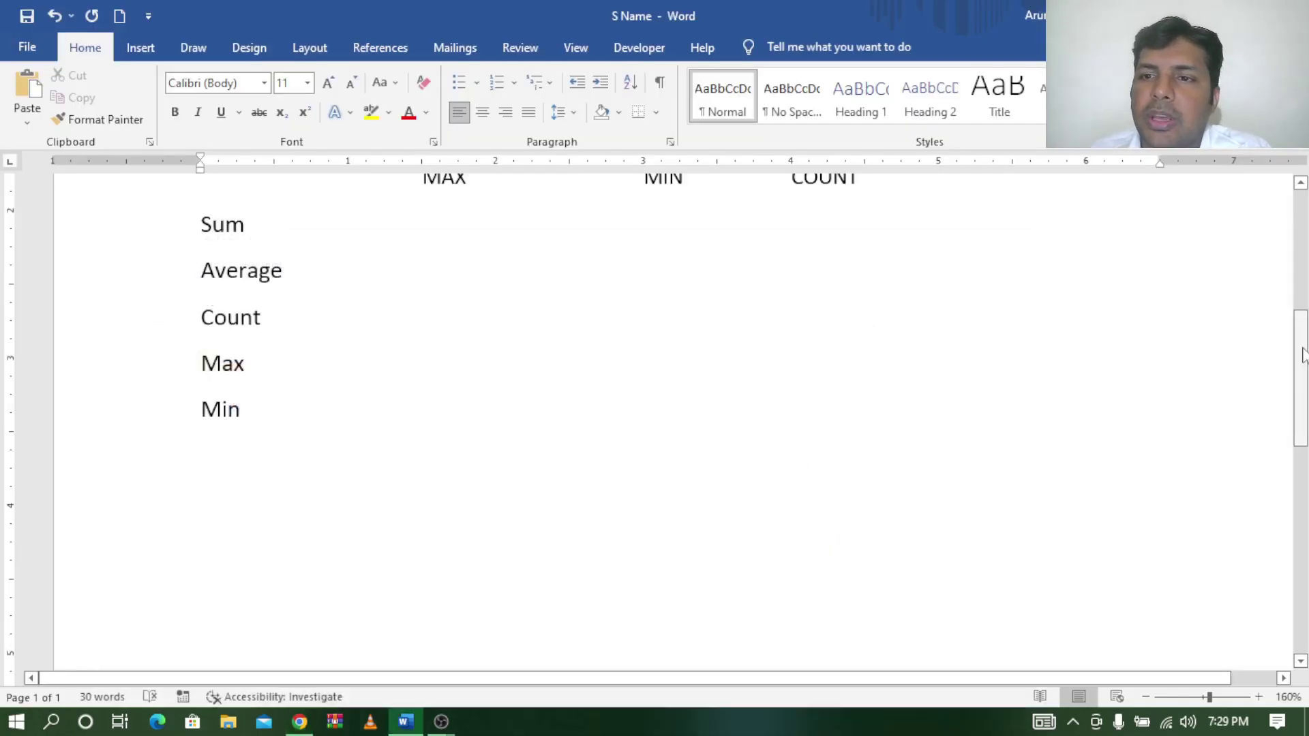
pyautogui.scroll(5, 1304, 266)
pyautogui.scroll(1, 1303, 266)
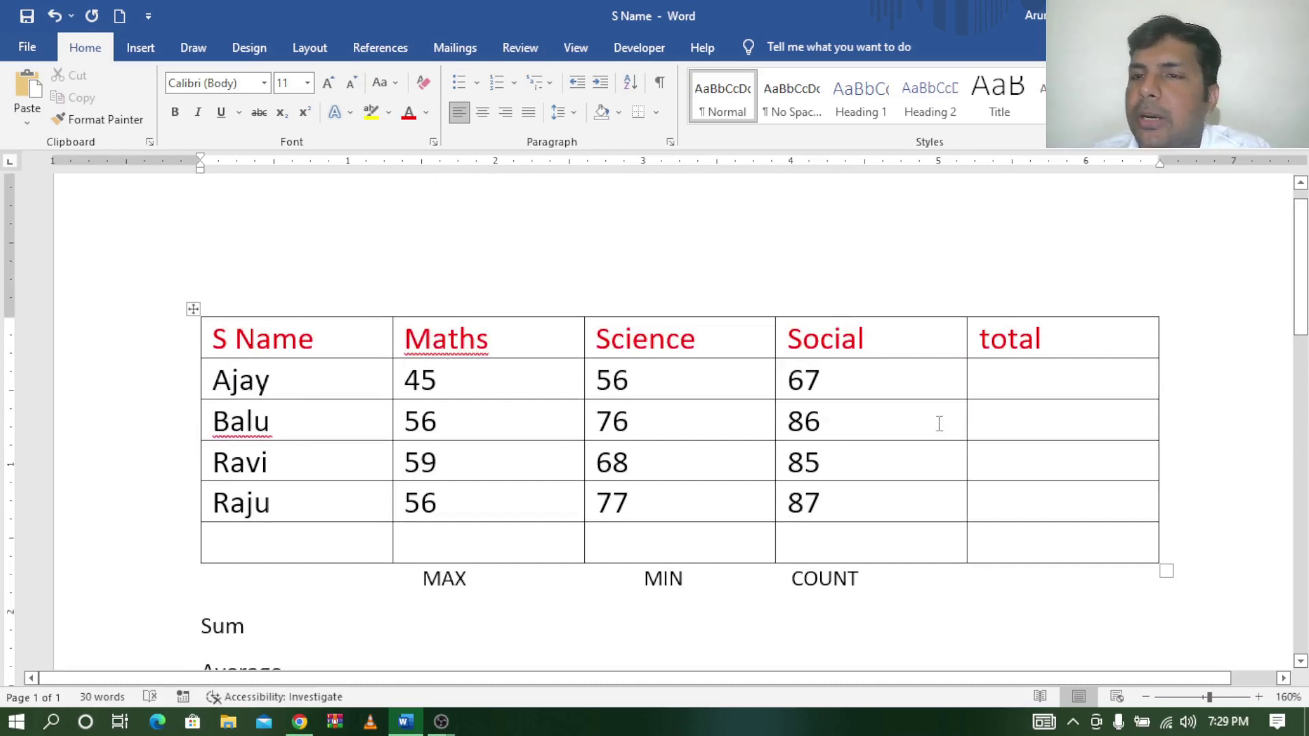
# - Insert a =sum(left) field in Ajay's total cell showing 168, then select that result
pyautogui.click(1048, 389)
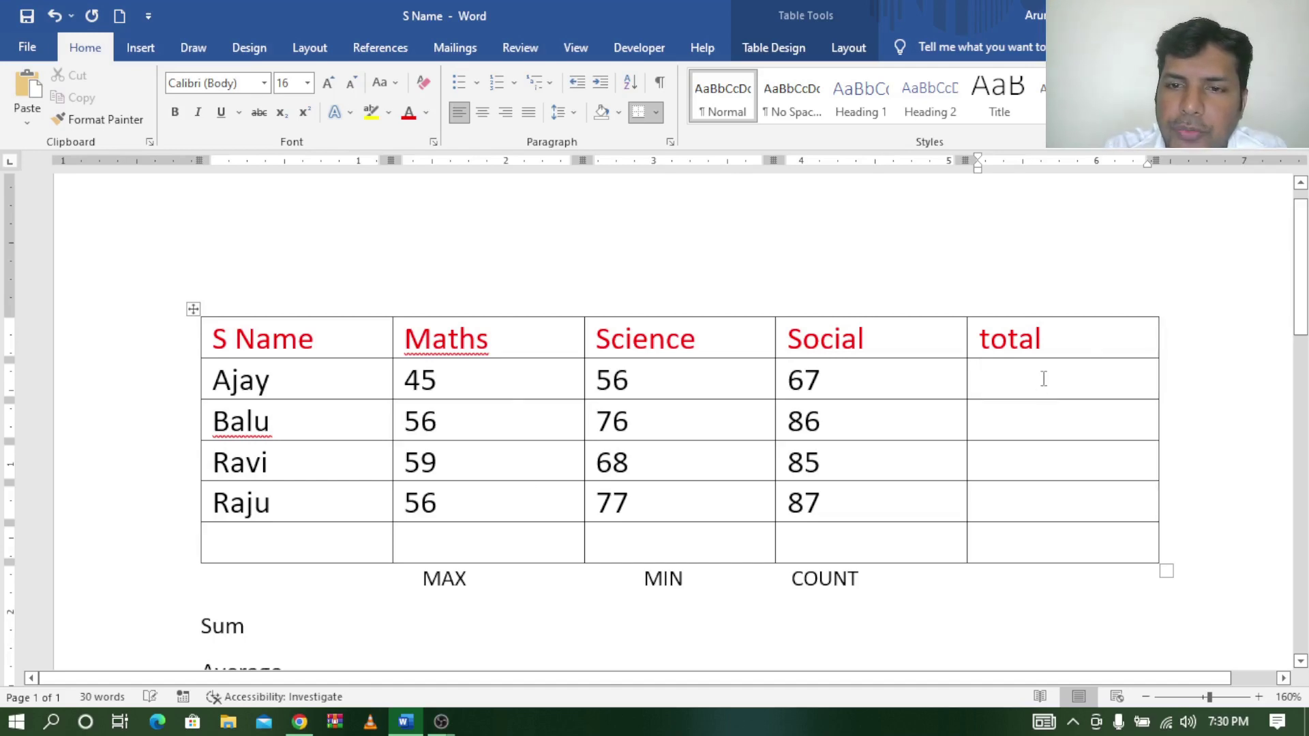
pyautogui.hotkey('ctrl', 'F9')
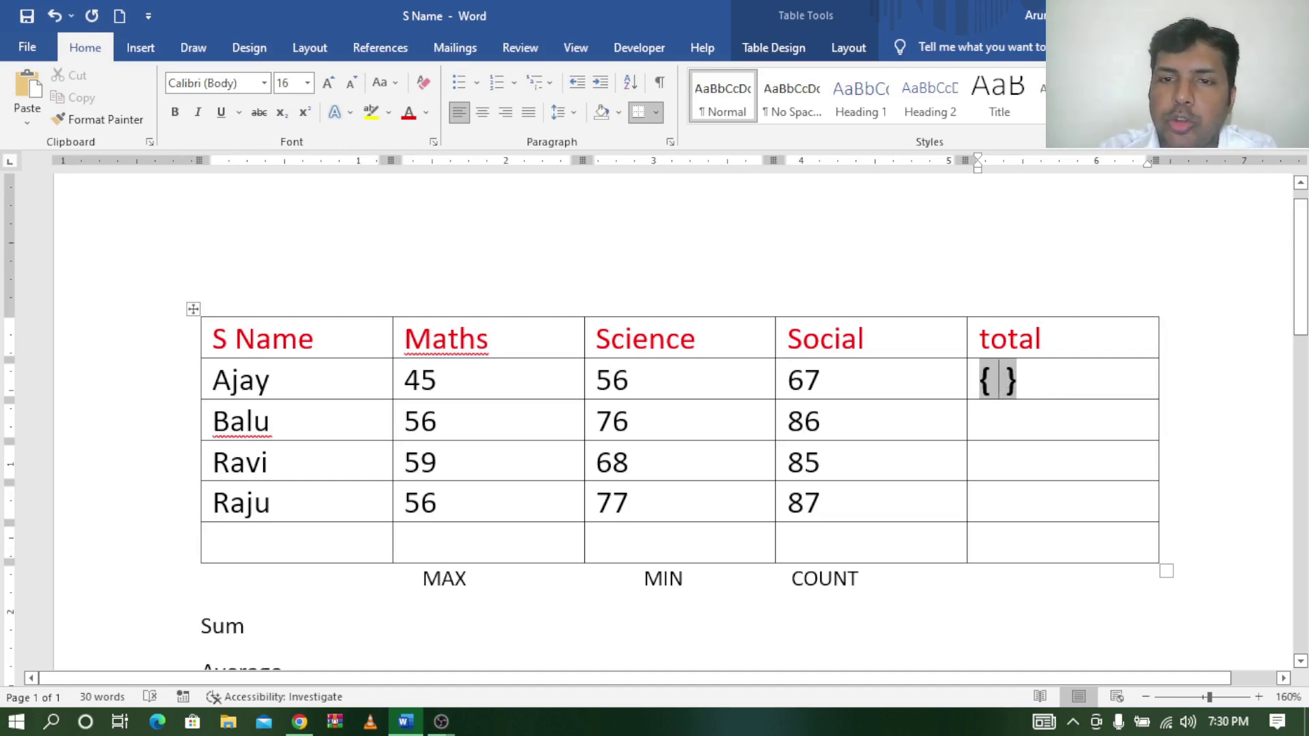
pyautogui.write('=sum ')
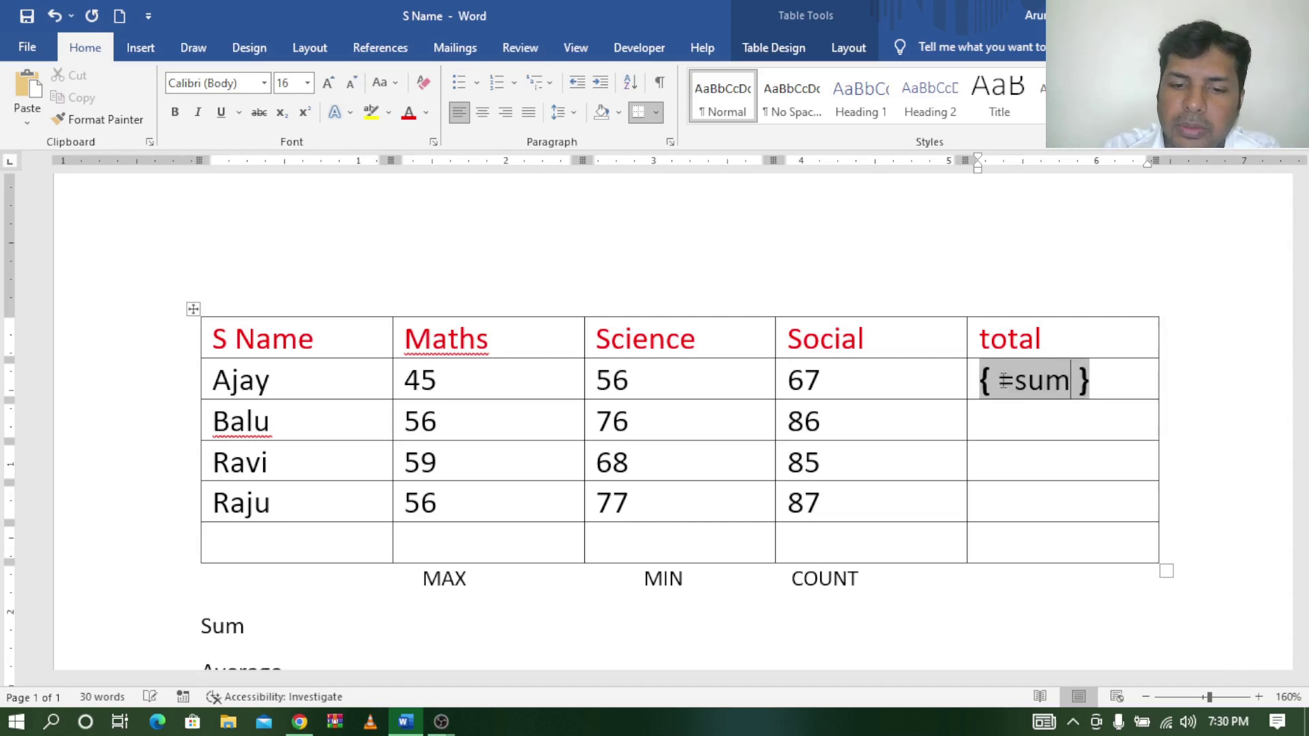
pyautogui.write('(')
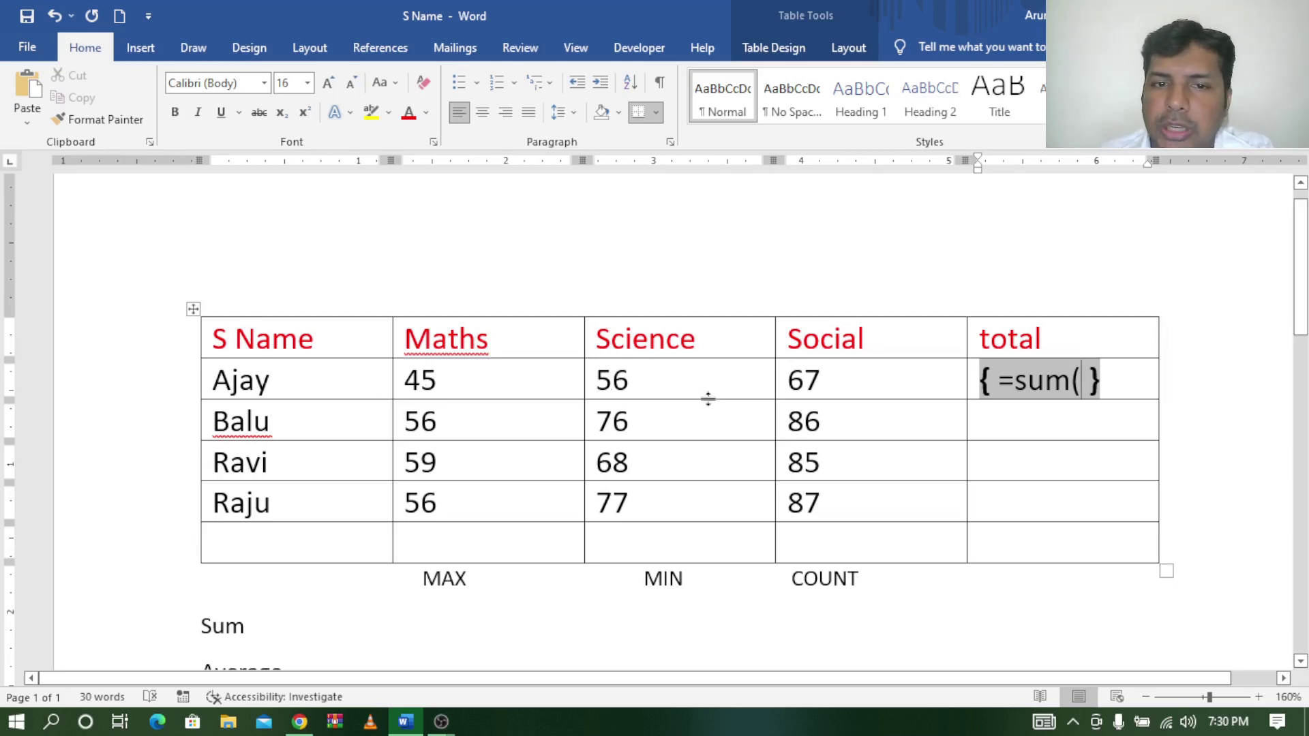
pyautogui.write('lef')
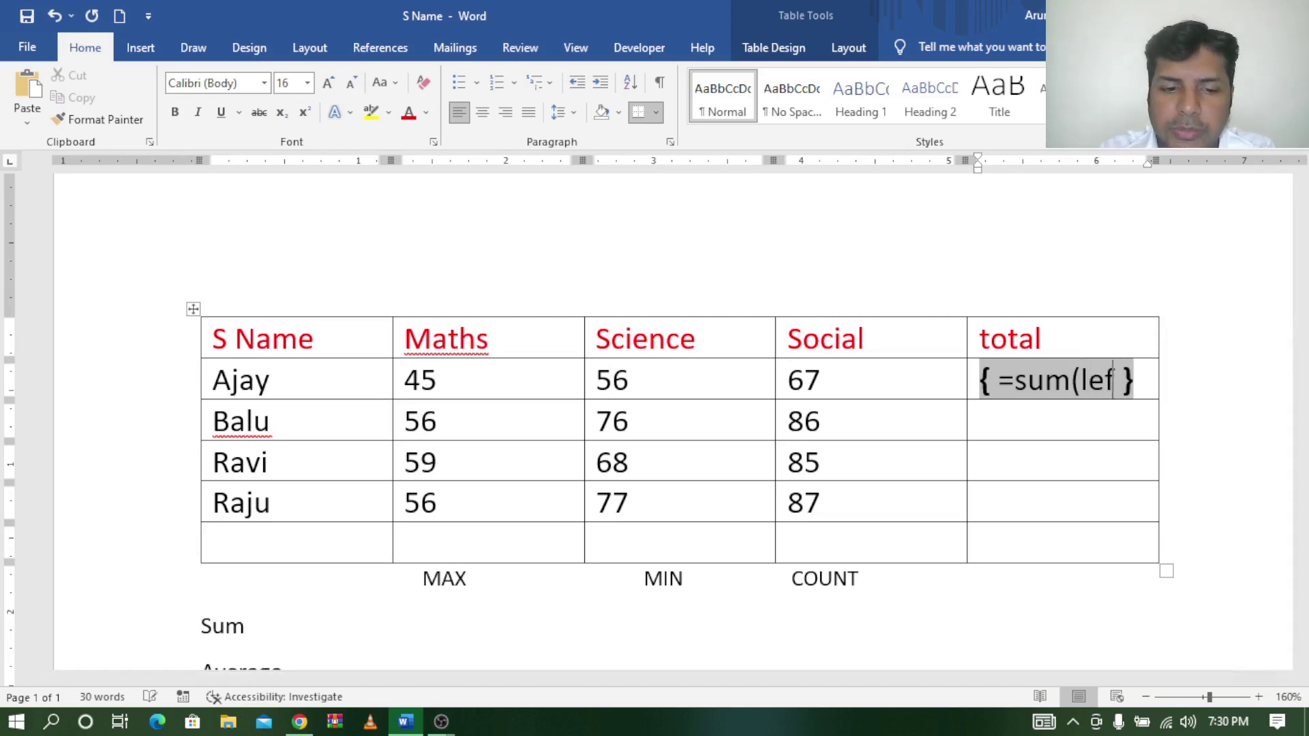
pyautogui.write('t)')
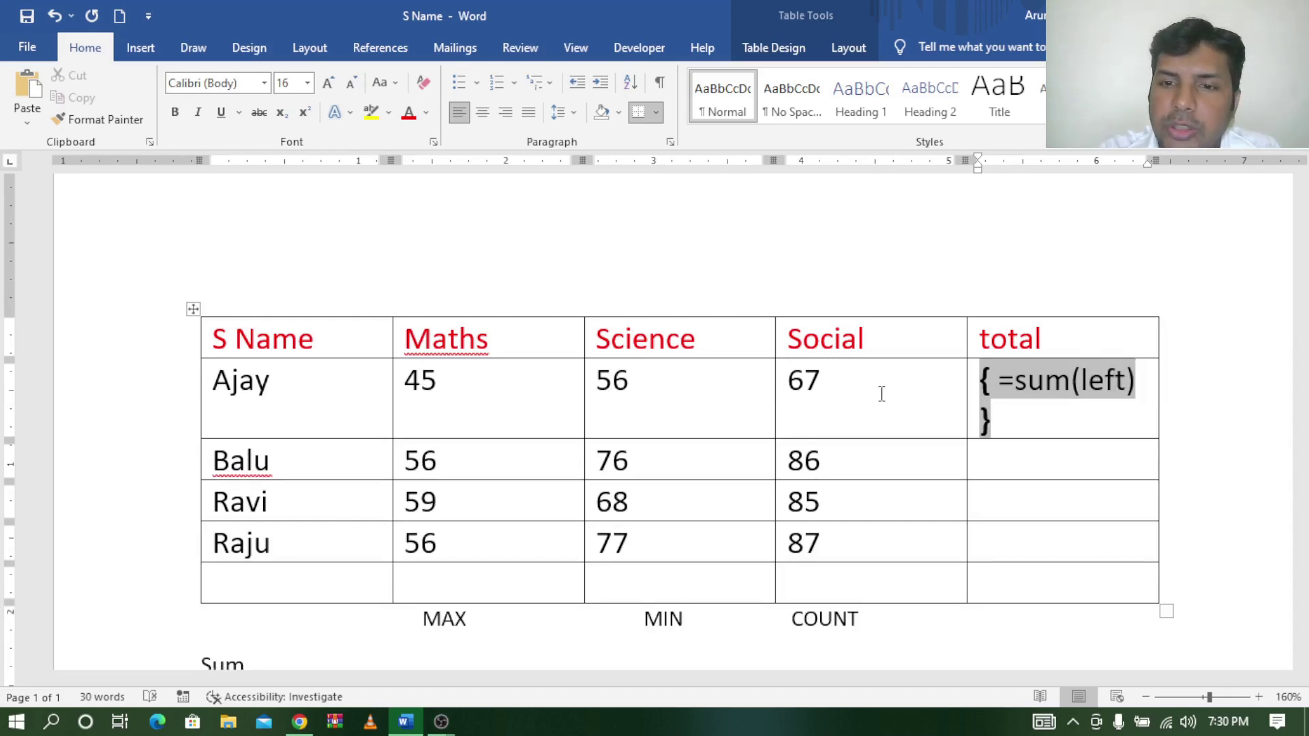
pyautogui.press('F9')
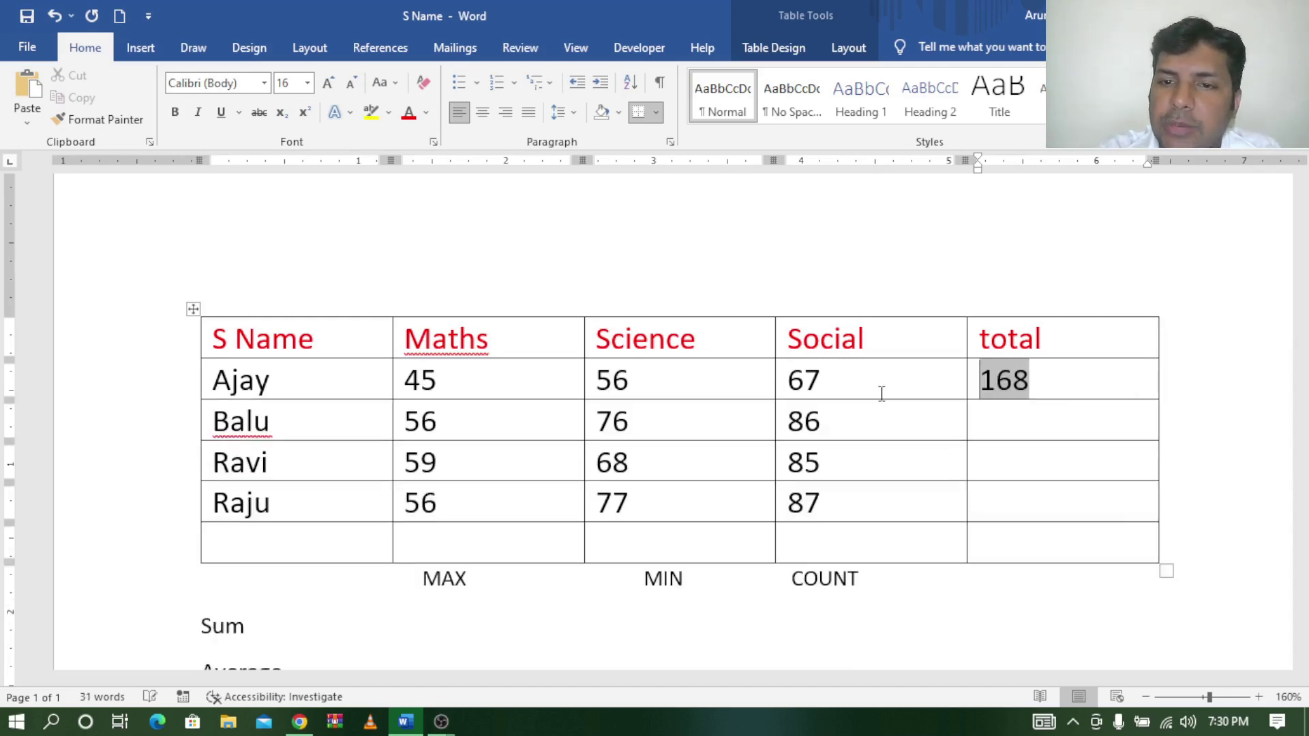
pyautogui.click(1016, 425)
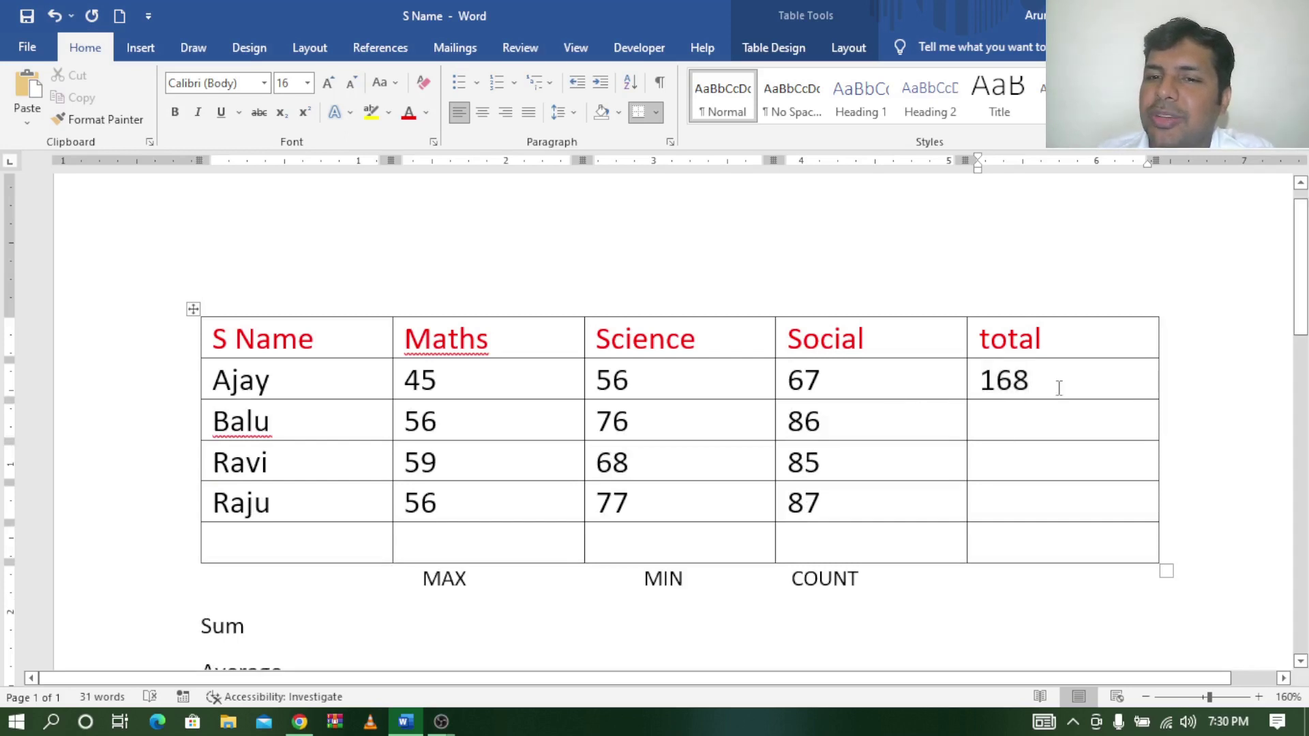
pyautogui.moveTo(1033, 379); pyautogui.dragTo(968, 384)
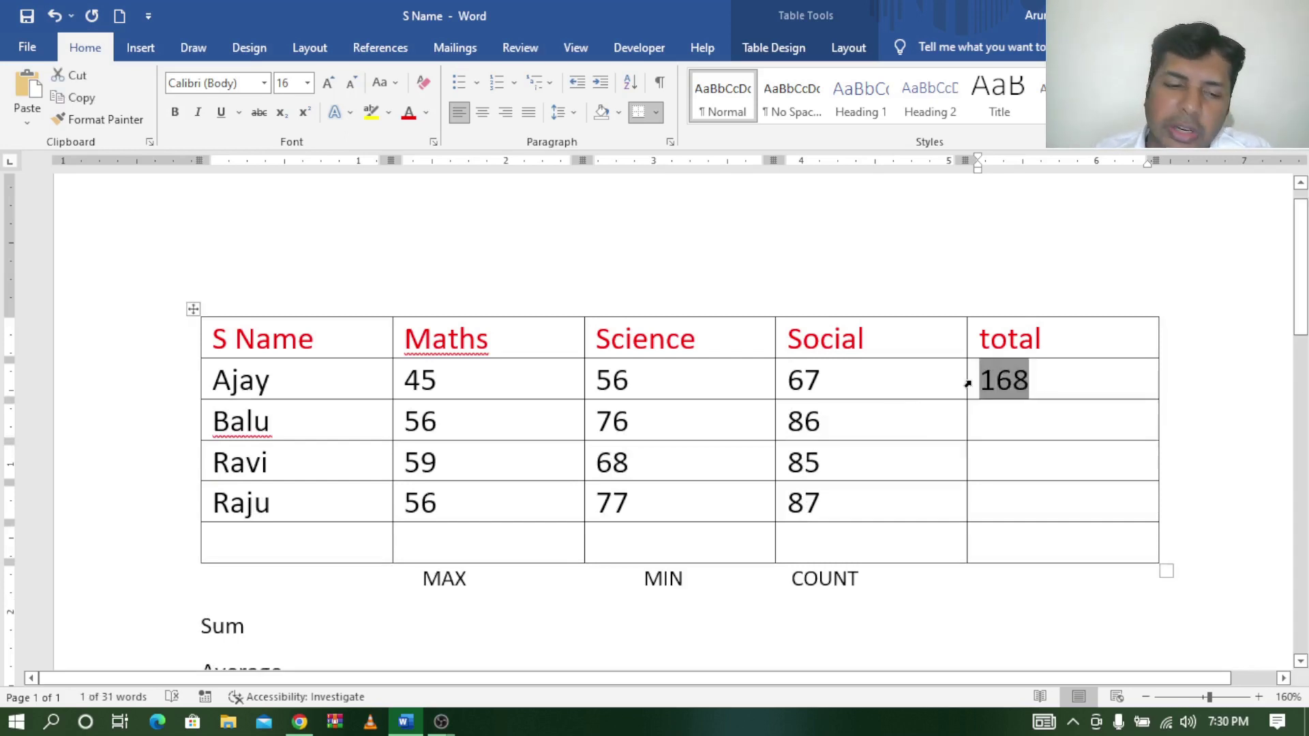
# - Paste the sum field into Balu, Ravi and Raju's total cells and update them to 218, 212 and 220
pyautogui.moveTo(1008, 424); pyautogui.dragTo(1004, 496)
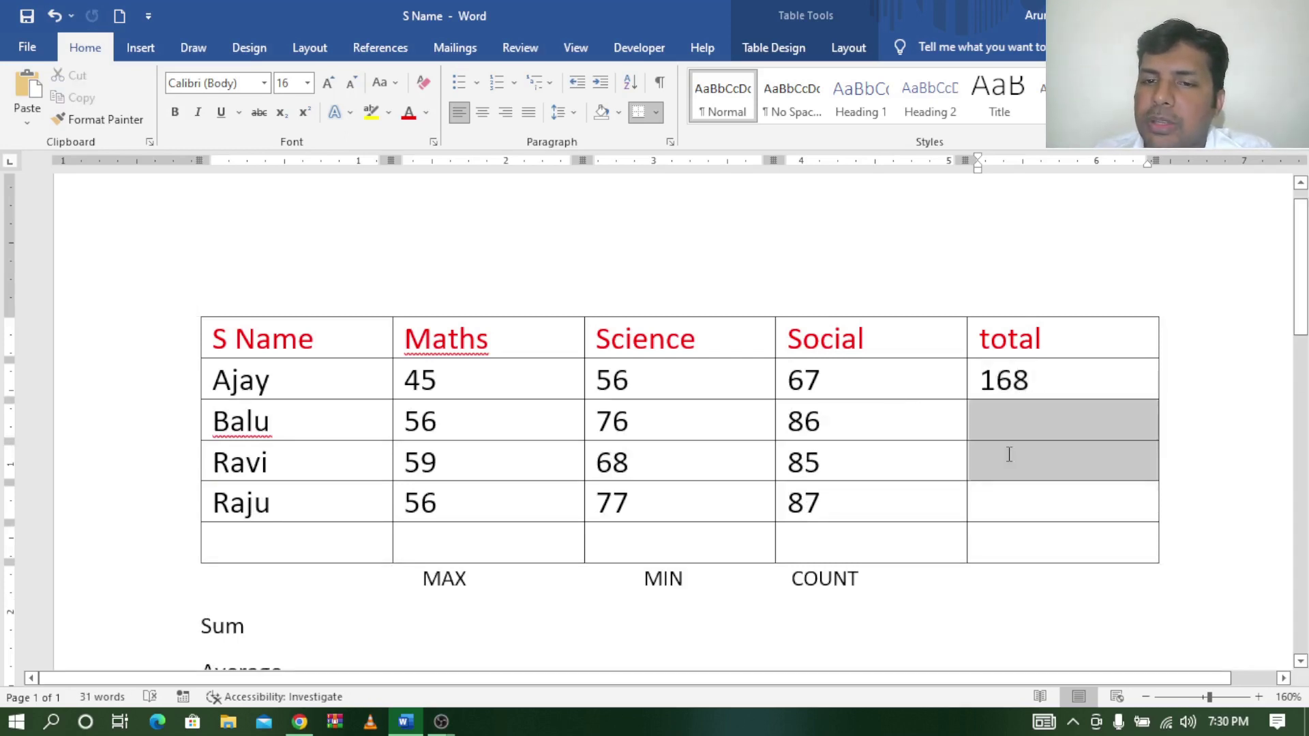
pyautogui.write('168 168 168')
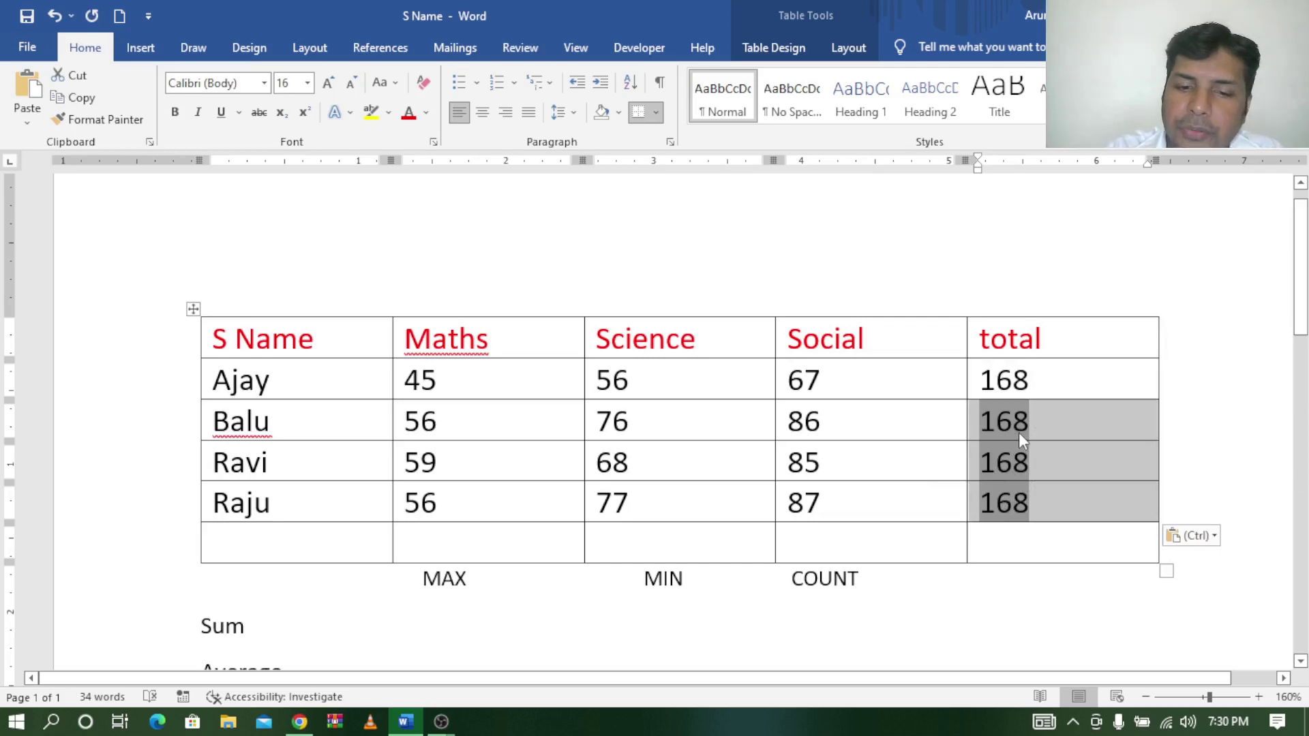
pyautogui.press('F9')
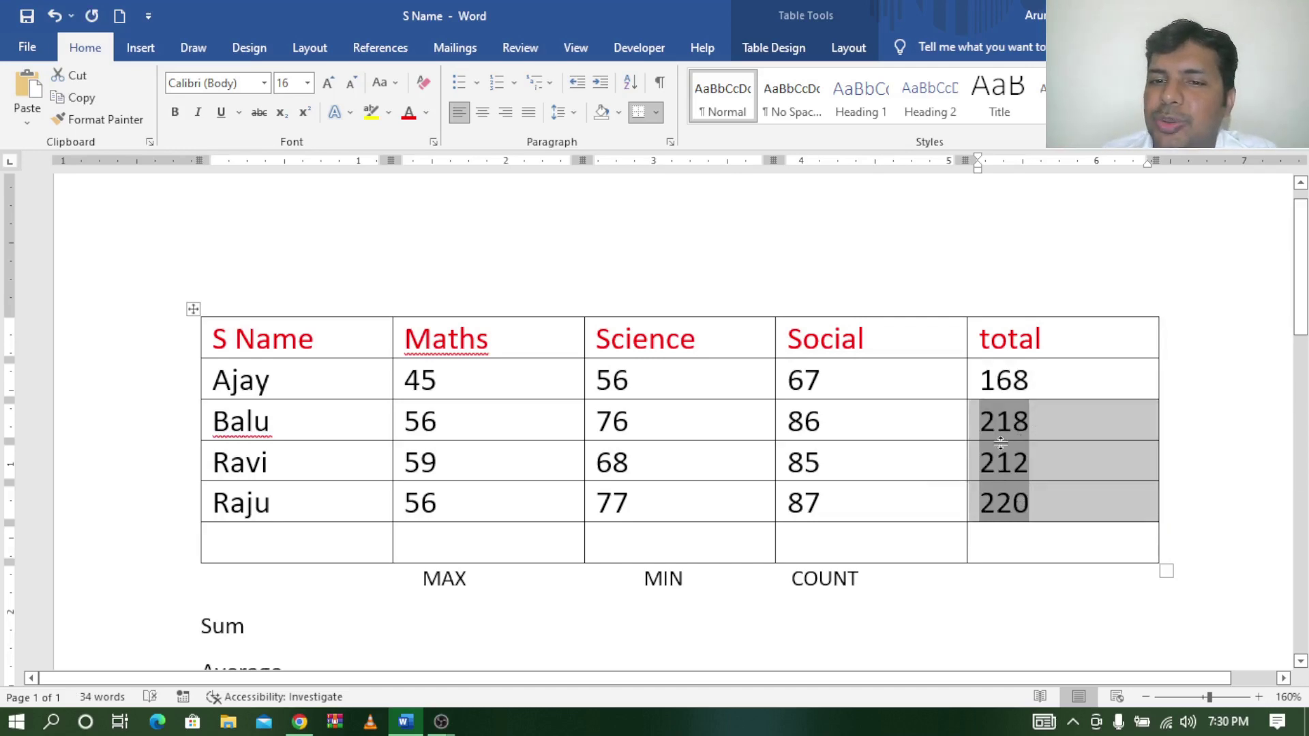
pyautogui.click(1025, 556)
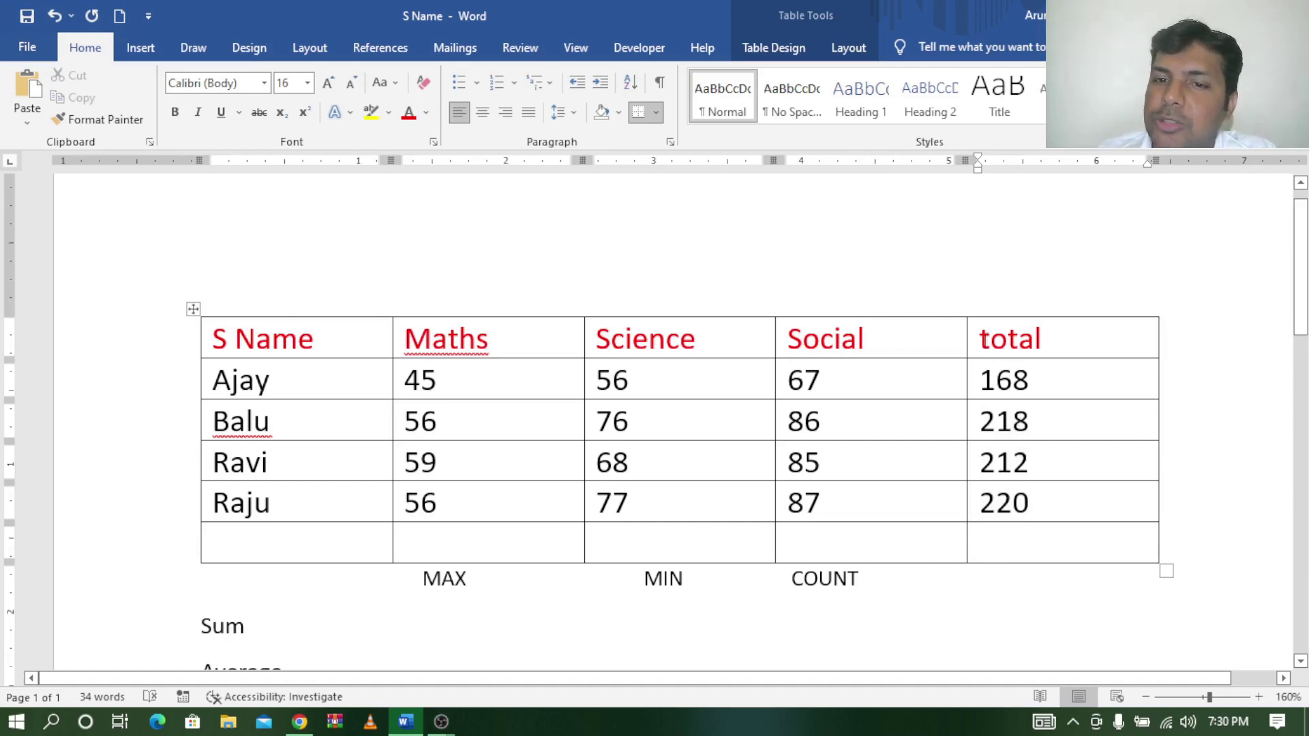
pyautogui.click(983, 339)
# - Rename the last column heading from 'total' to 'average' and delete the four old totals
pyautogui.write('a')
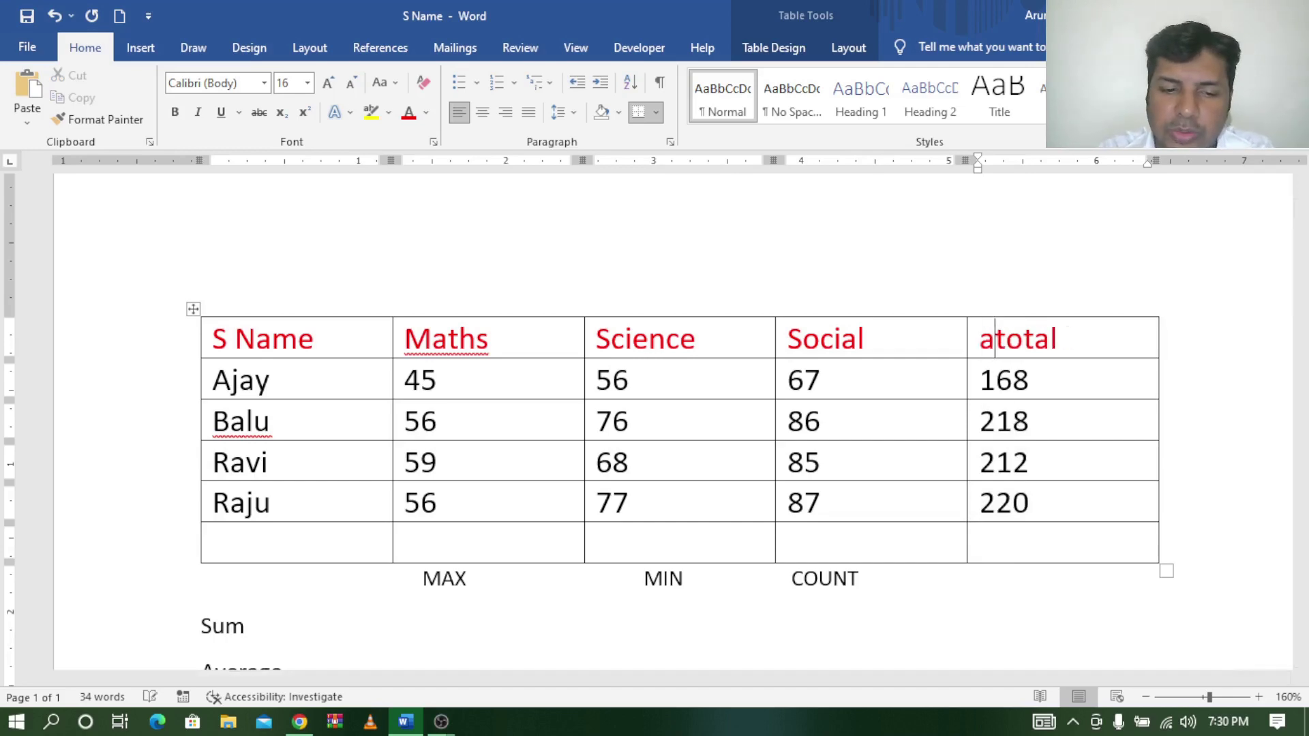
pyautogui.write('verage')
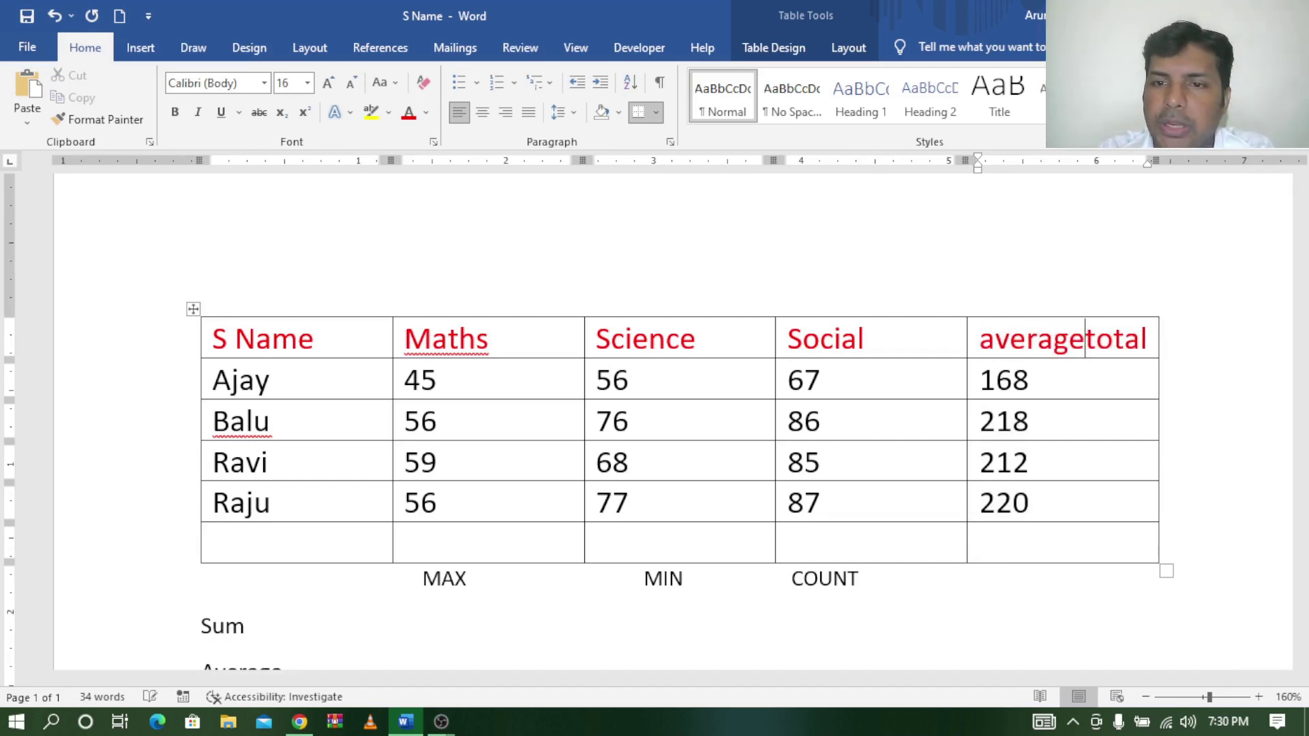
pyautogui.press('Delete')
pyautogui.press('Delete')
pyautogui.press('Delete')
pyautogui.press('Delete')
pyautogui.press('Delete')
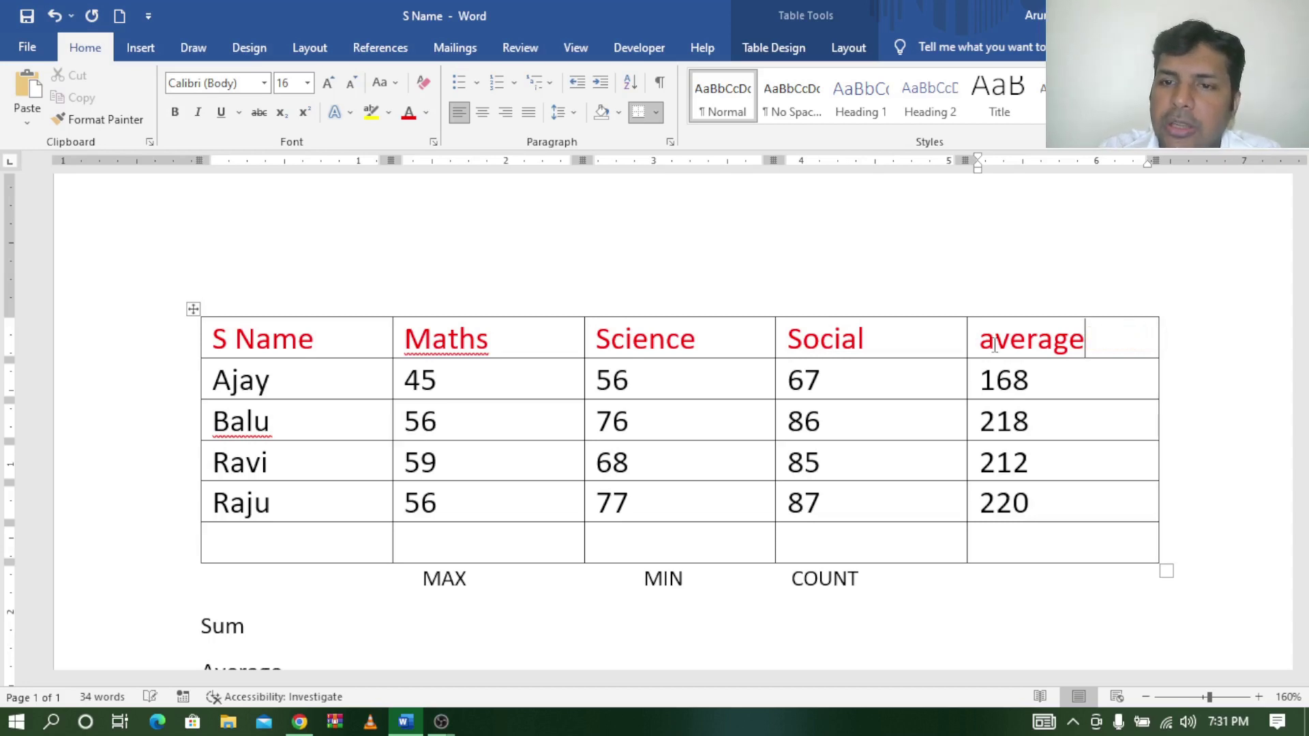
pyautogui.moveTo(982, 382)
pyautogui.mouseDown()
pyautogui.moveTo(1027, 462)
pyautogui.moveTo(1028, 503)
pyautogui.mouseUp()
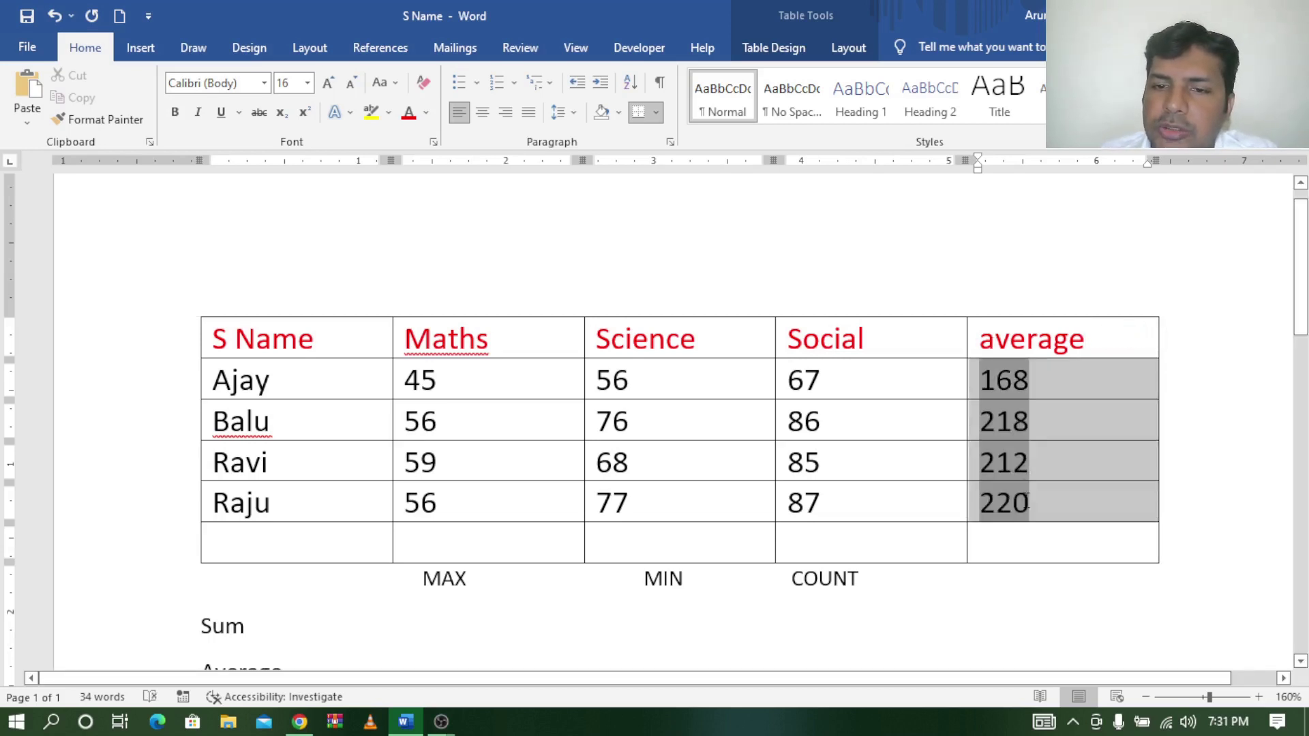
pyautogui.press('Delete')
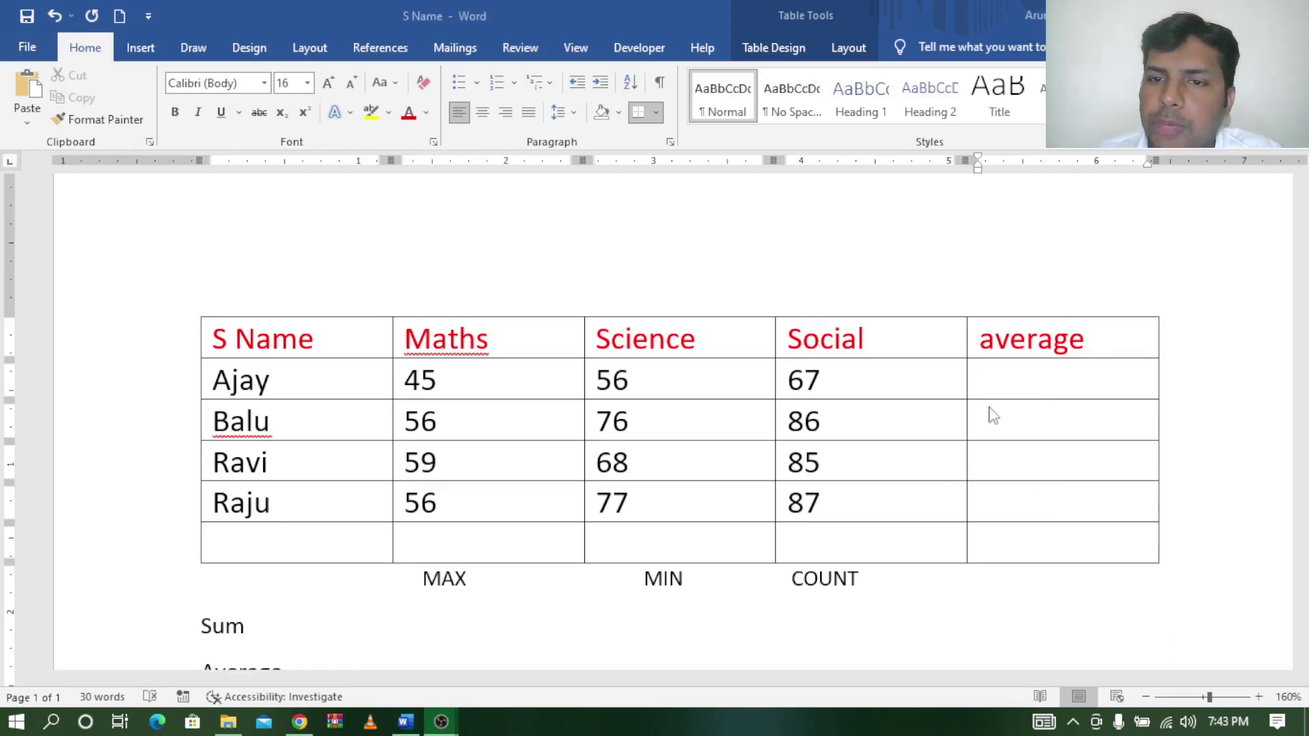
# - Insert an =average(left) field in Ajay's average cell, showing 56
pyautogui.click(1009, 382)
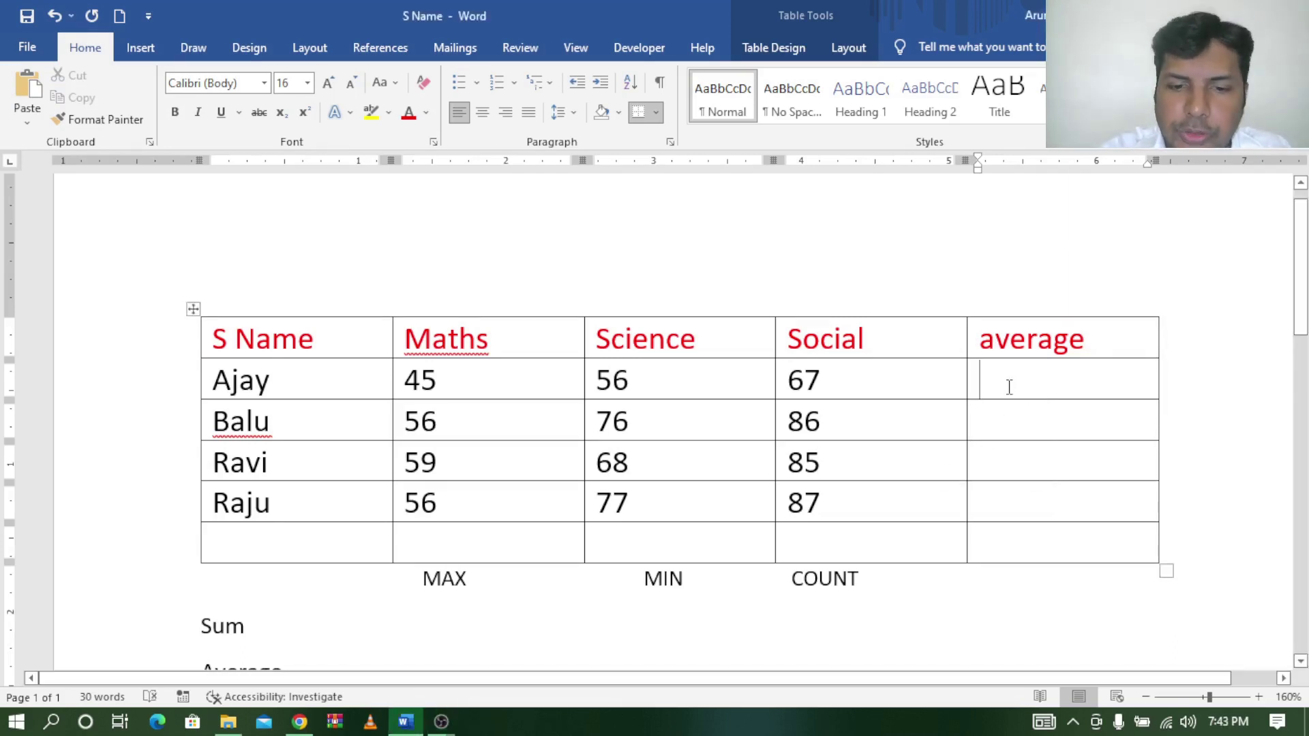
pyautogui.hotkey('ctrl', 'F9')
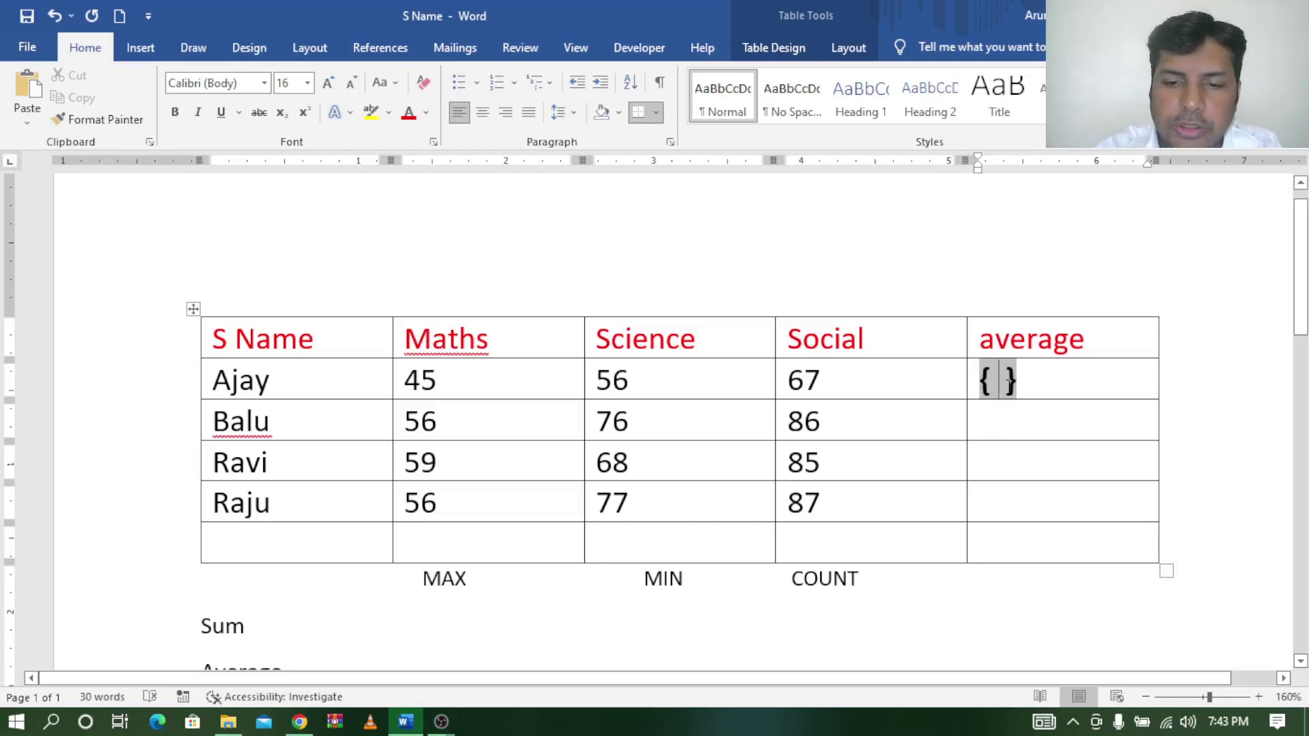
pyautogui.write('=av ')
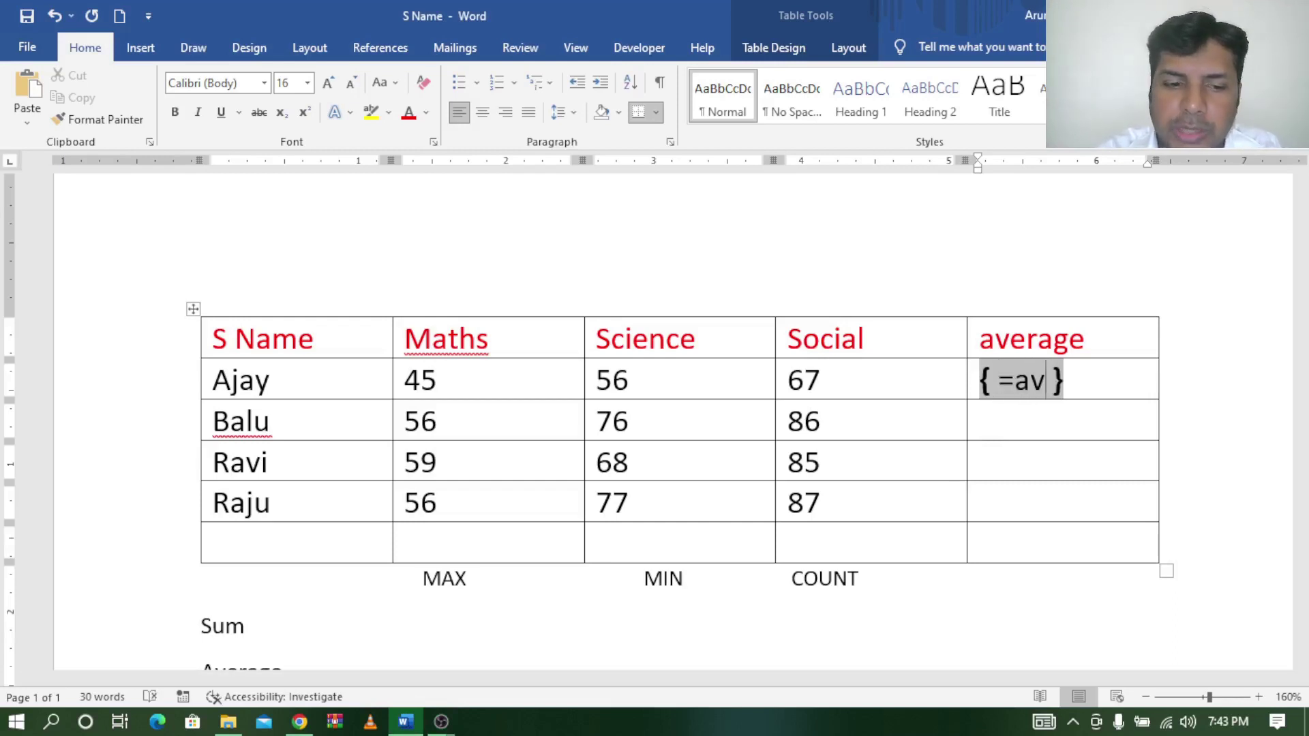
pyautogui.write('erage')
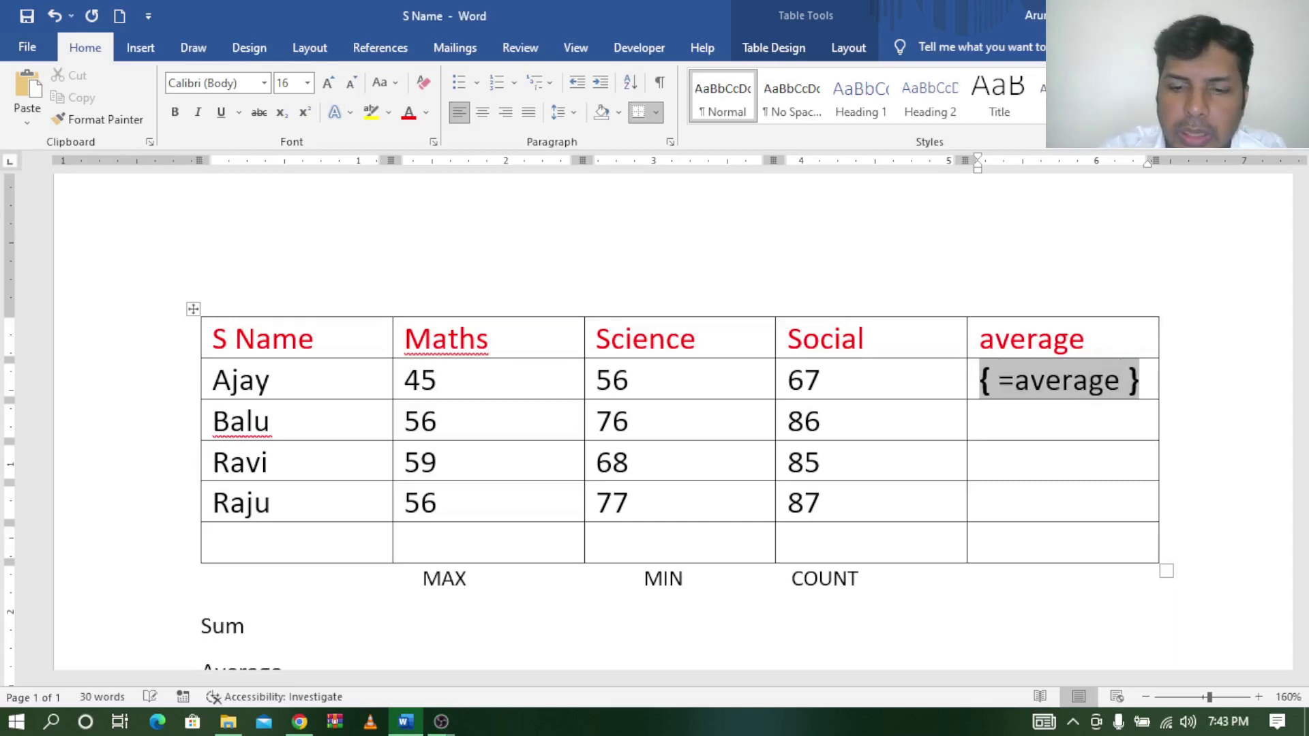
pyautogui.write('(')
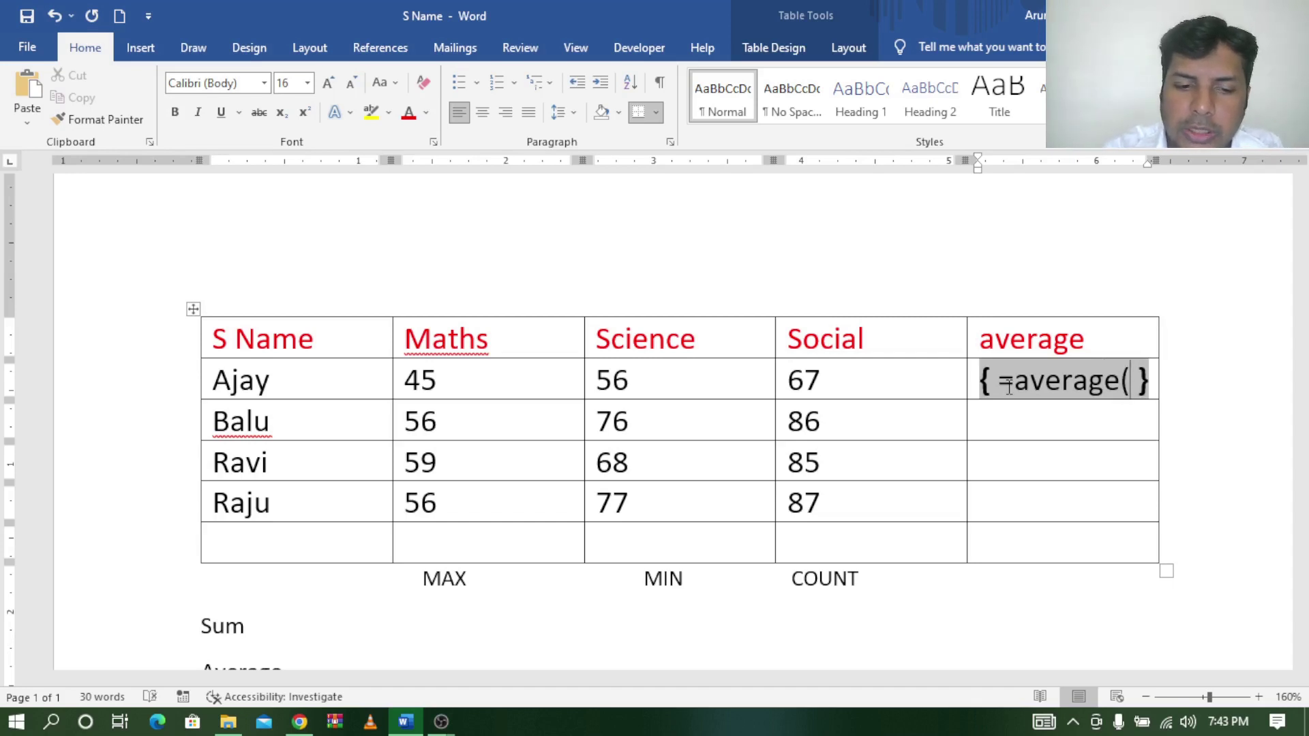
pyautogui.write('left)')
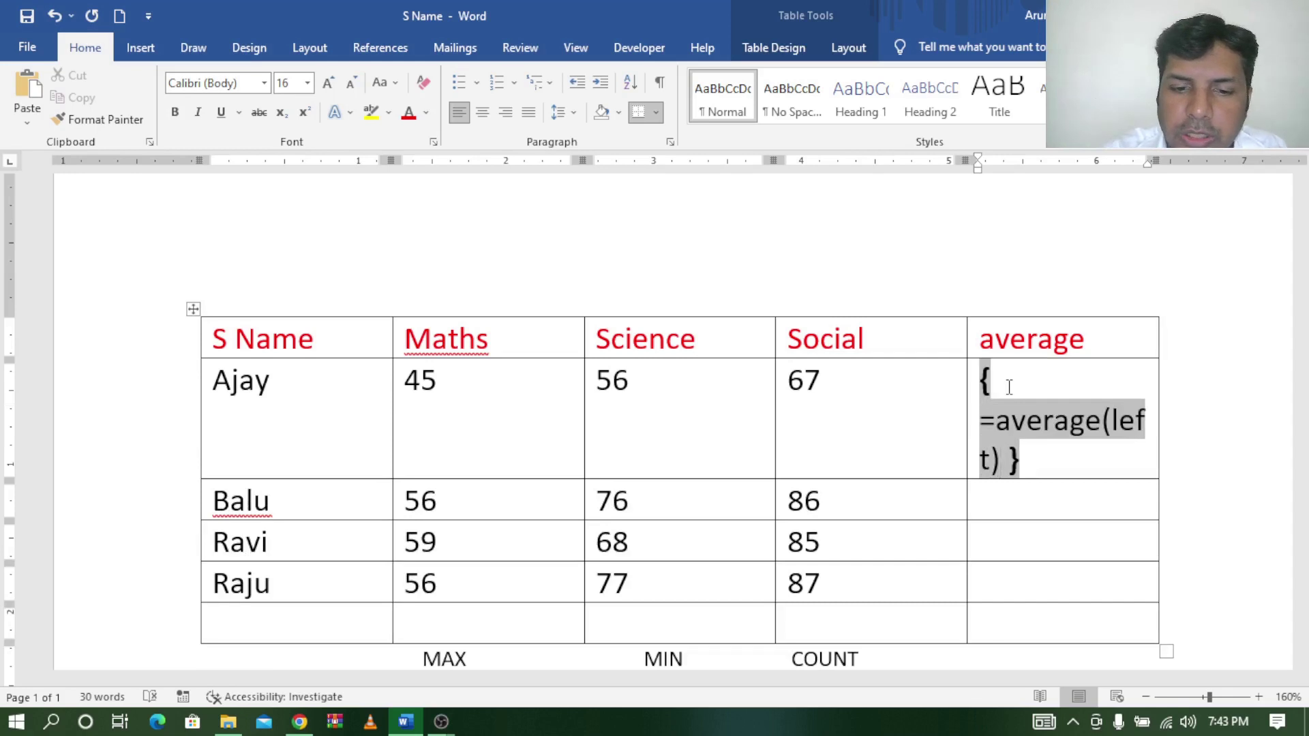
pyautogui.press('F9')
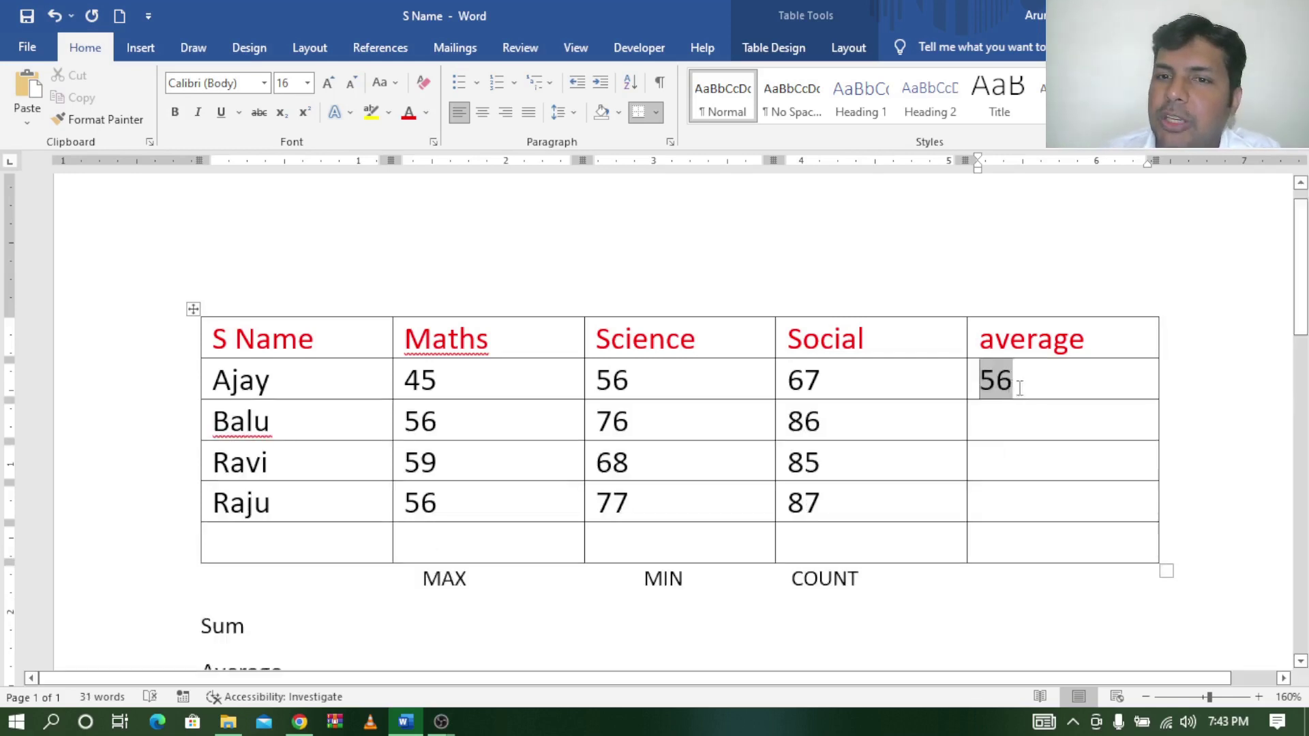
pyautogui.click(1014, 386)
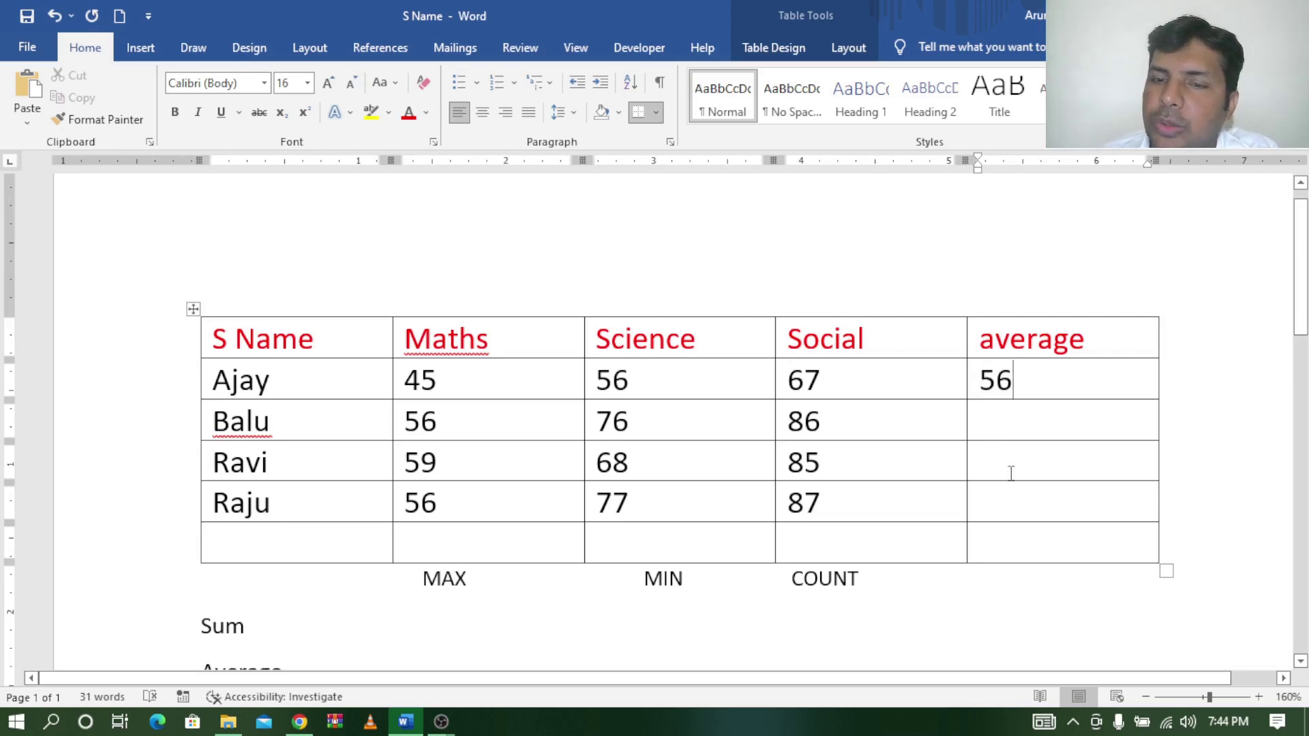
pyautogui.click(434, 545)
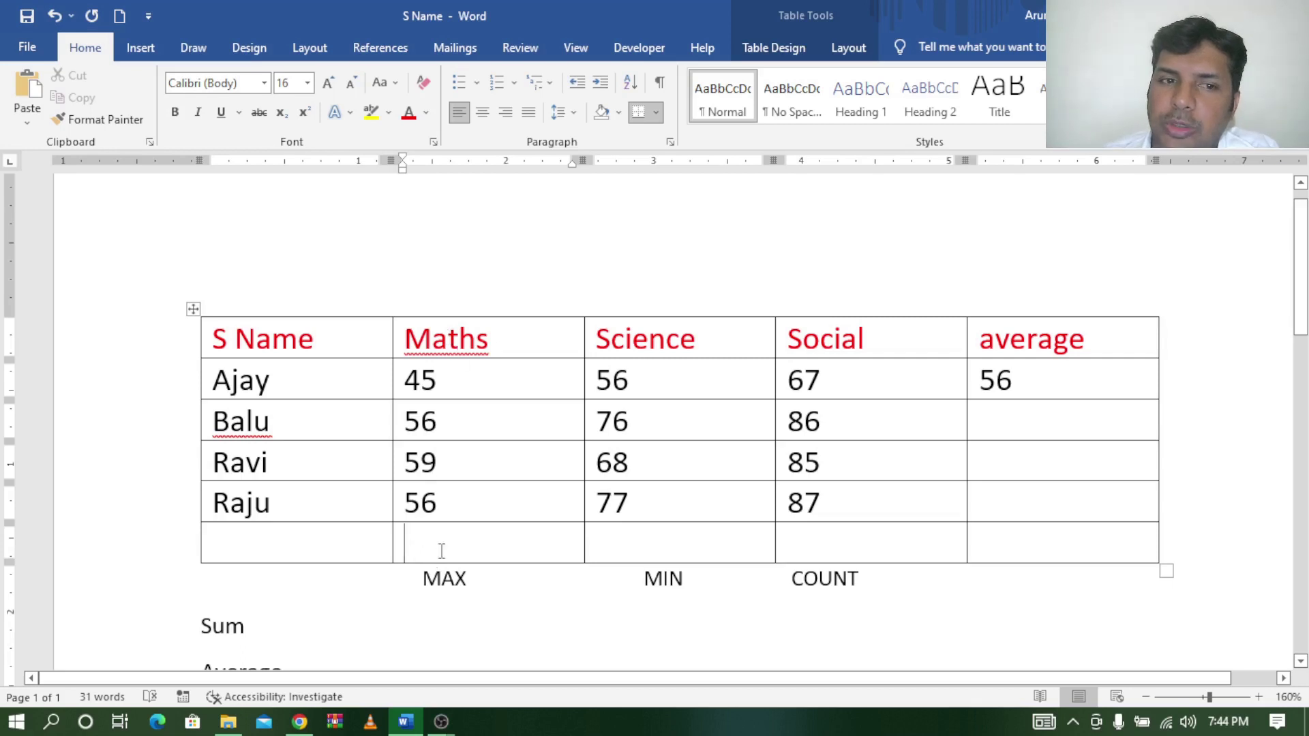
# - Put a =max(above) field in the bottom Maths cell so it shows 59
pyautogui.hotkey('ctrl', 'F9')
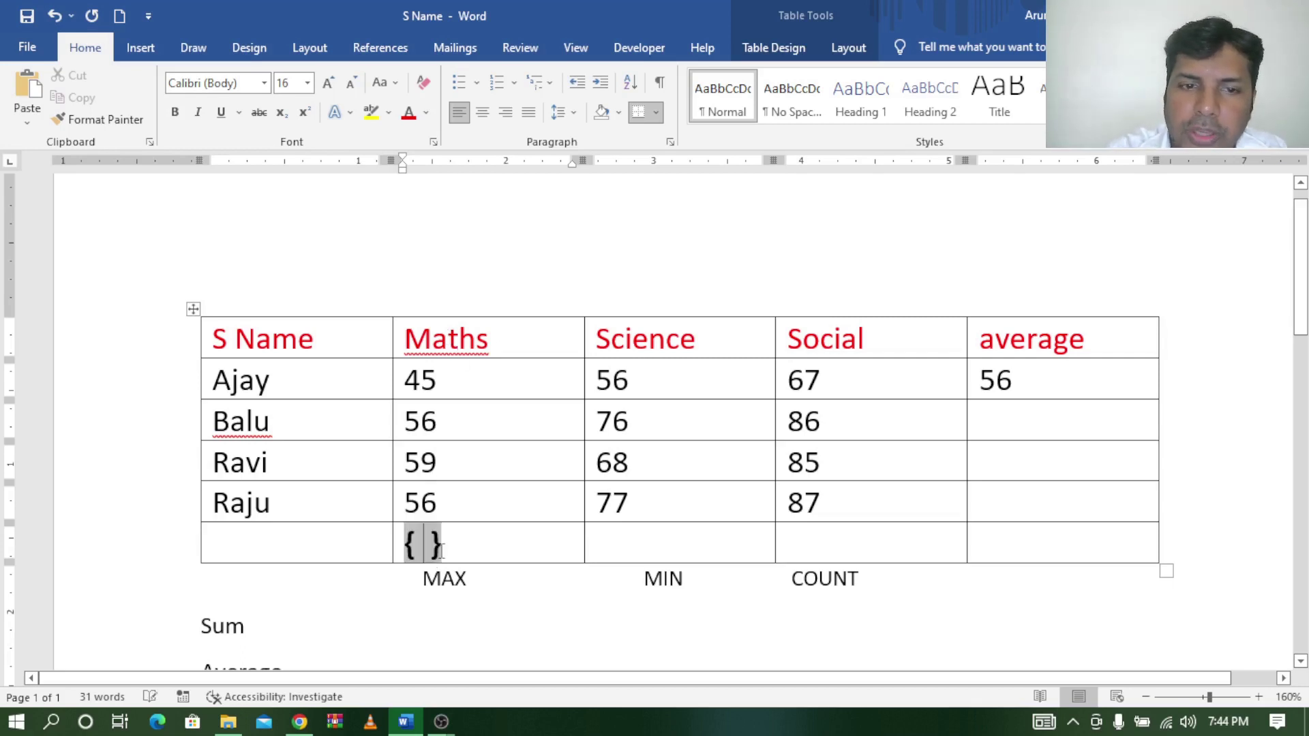
pyautogui.write('=m ')
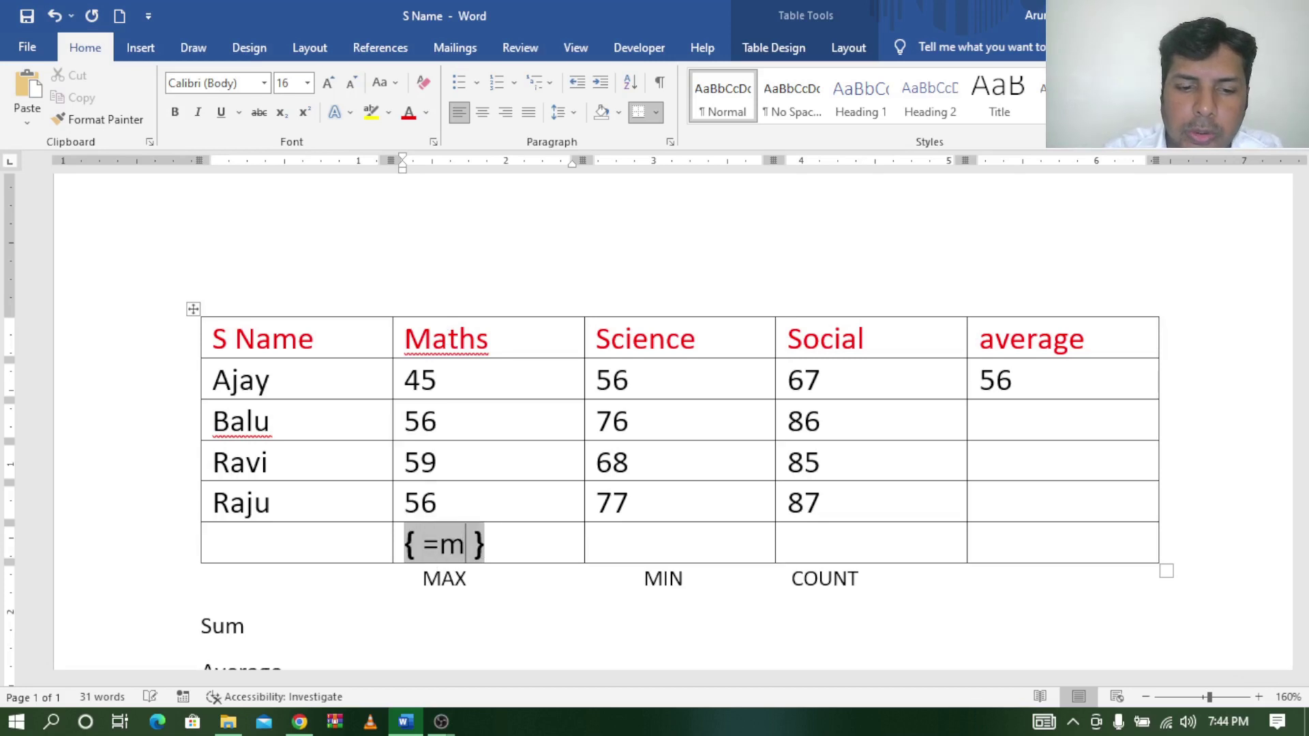
pyautogui.write('ax(')
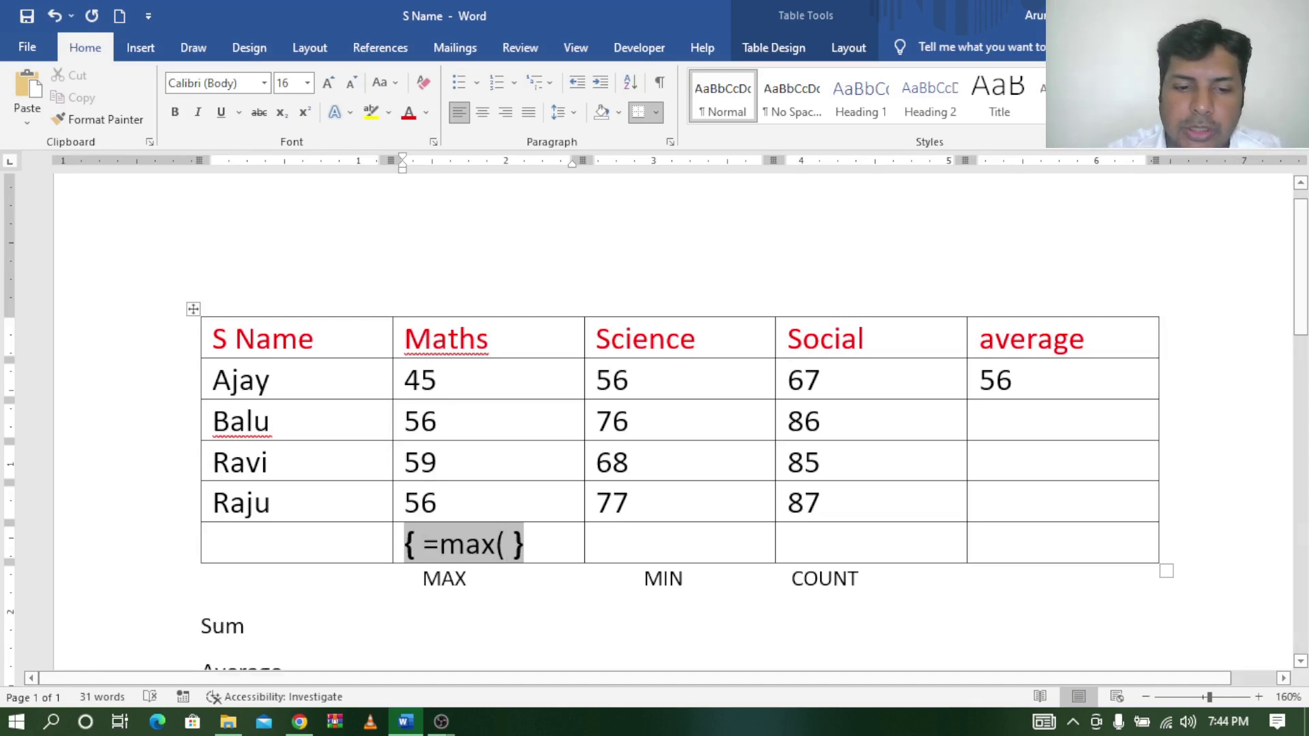
pyautogui.write('above')
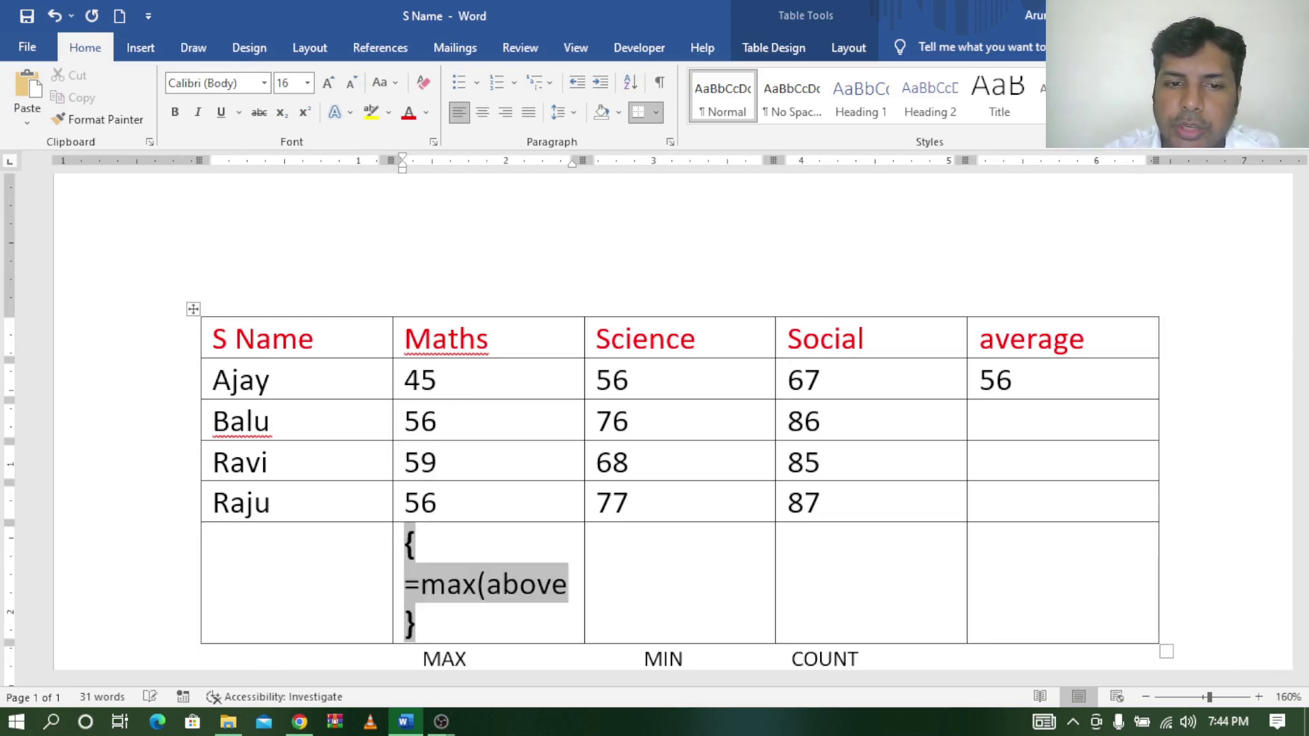
pyautogui.write(')')
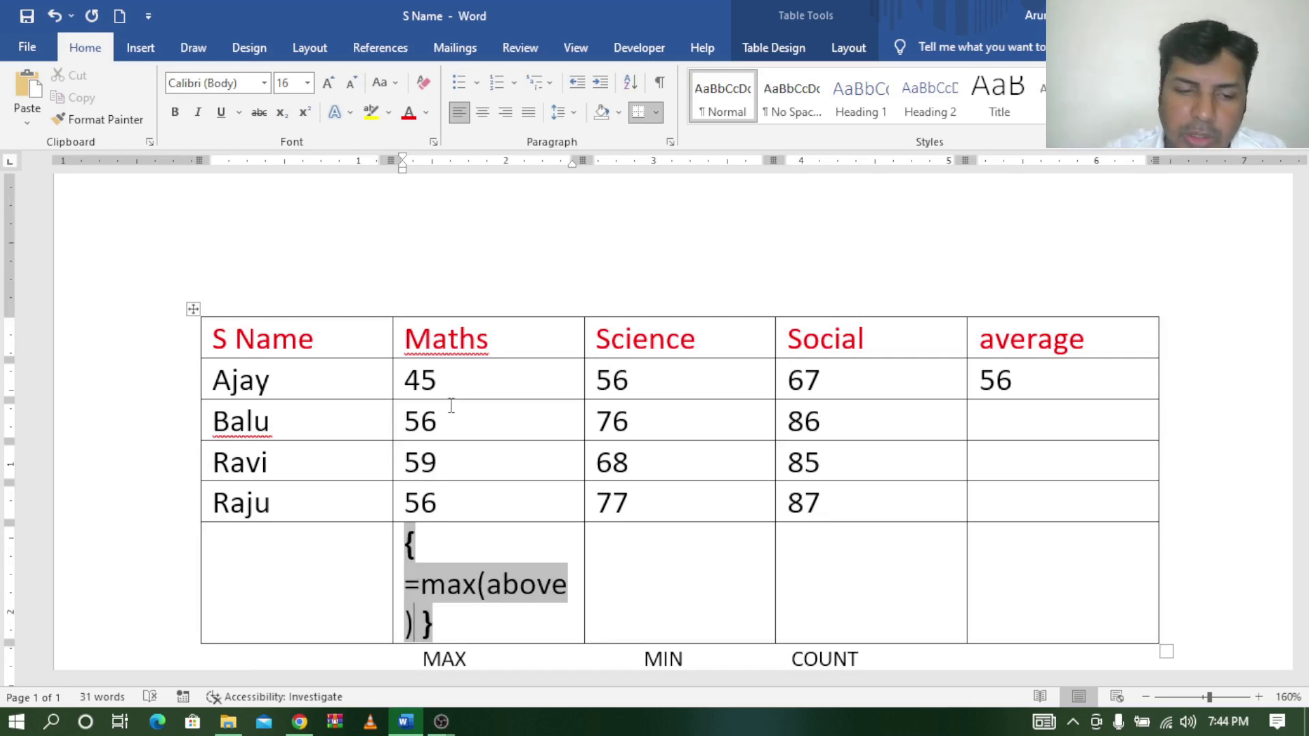
pyautogui.press('F9')
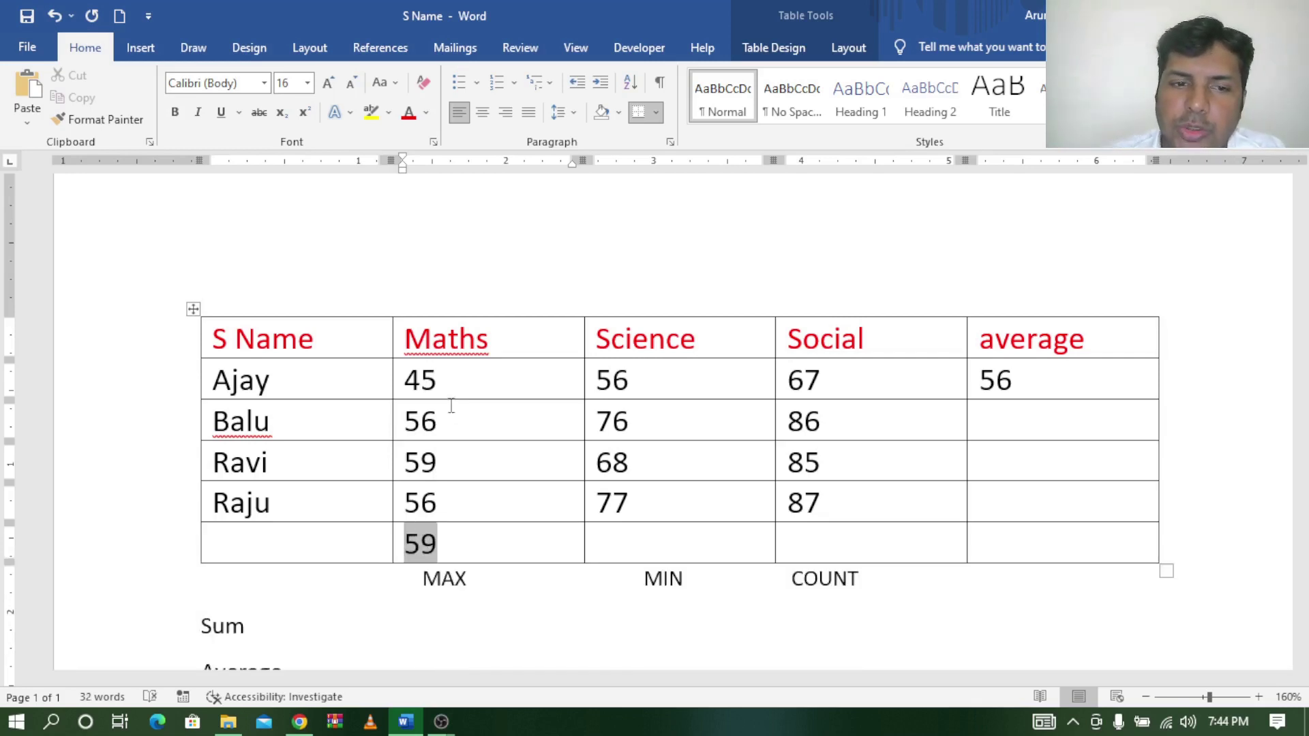
pyautogui.click(432, 383)
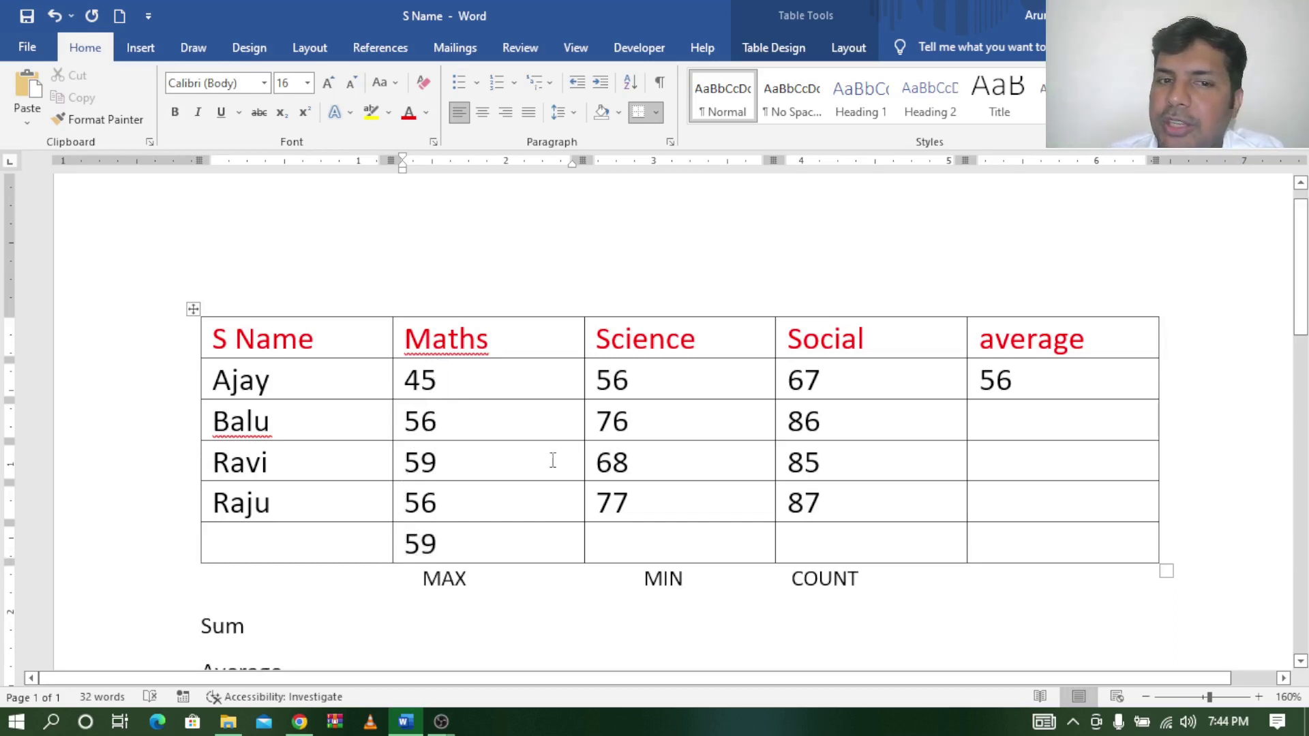
# - Put a =min(above) field in the bottom Science cell so it shows 56
pyautogui.click(605, 380)
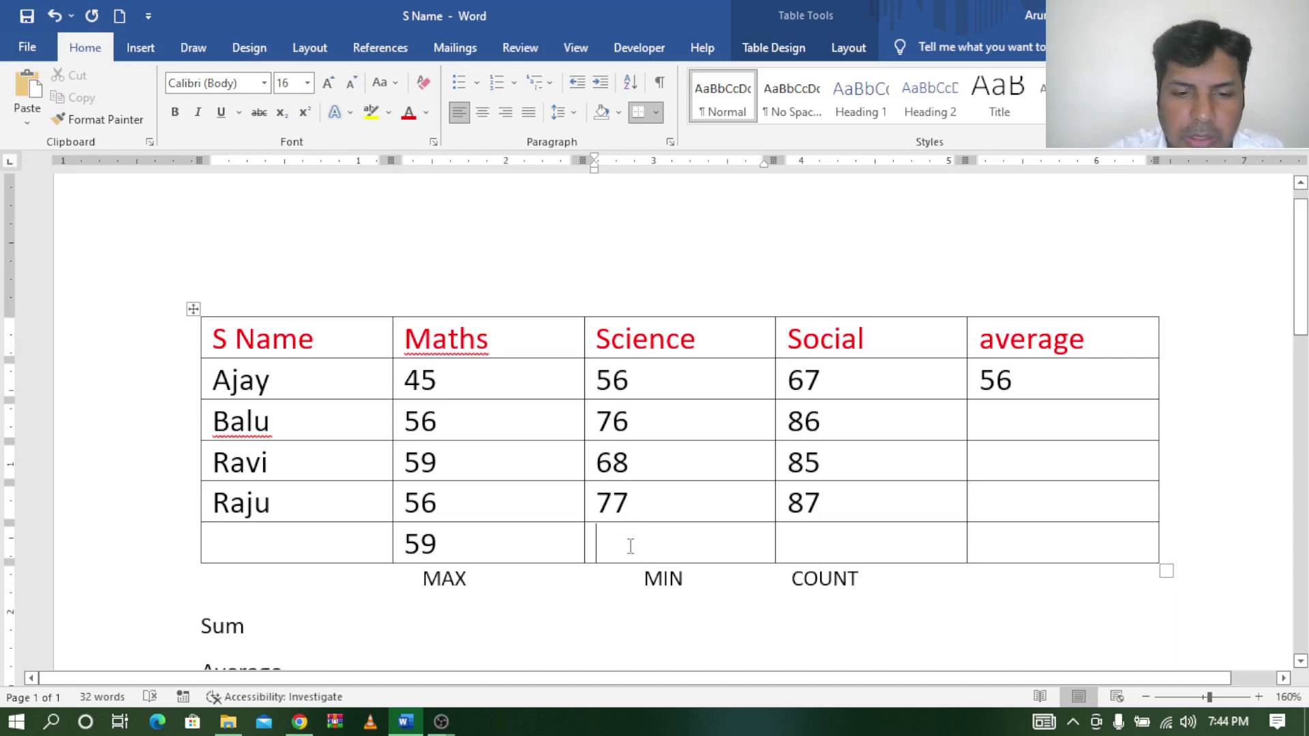
pyautogui.hotkey('ctrl', 'F9')
pyautogui.write('=')
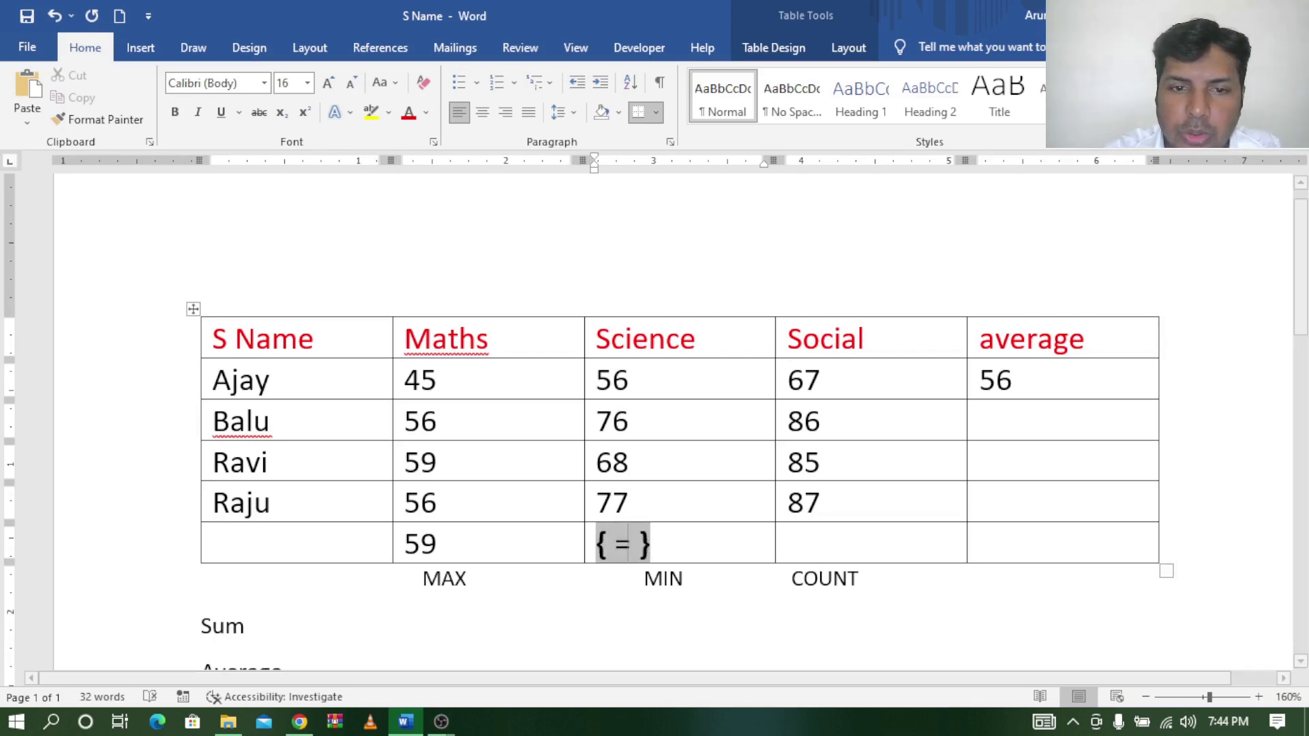
pyautogui.write('min')
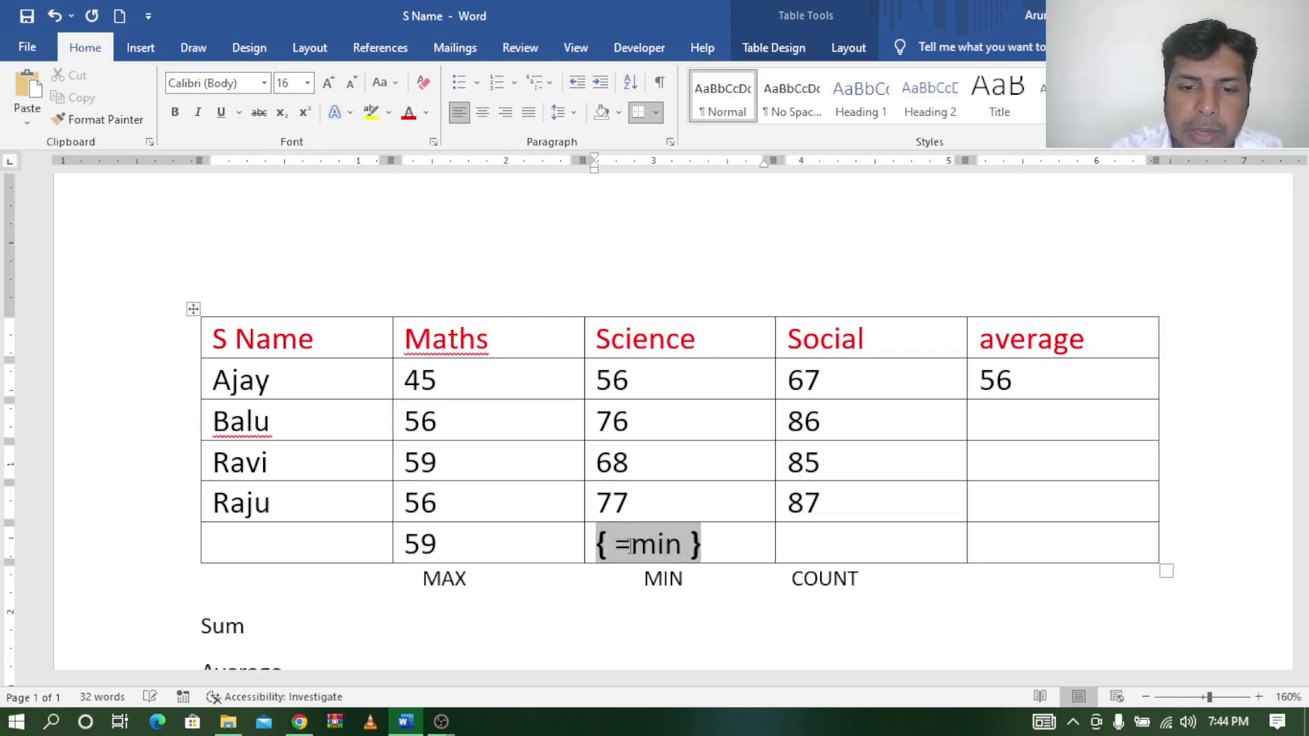
pyautogui.write('(a')
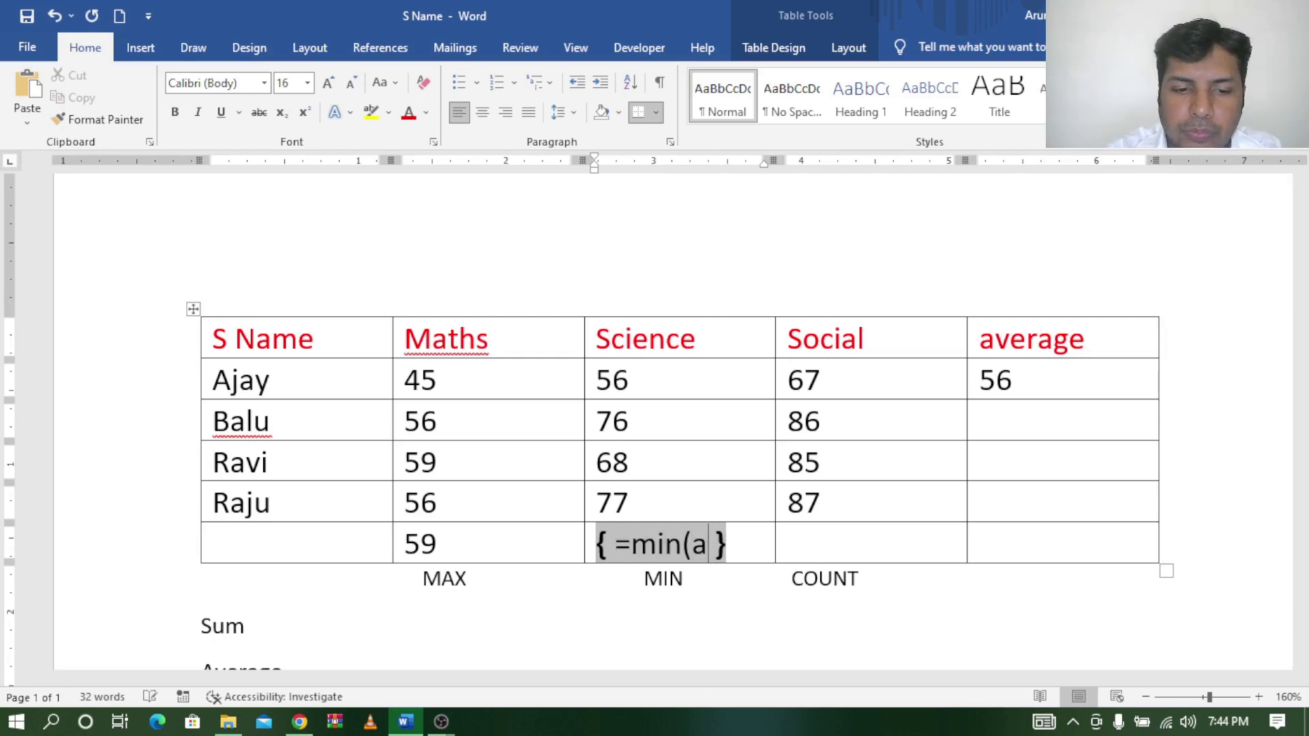
pyautogui.write('bove)')
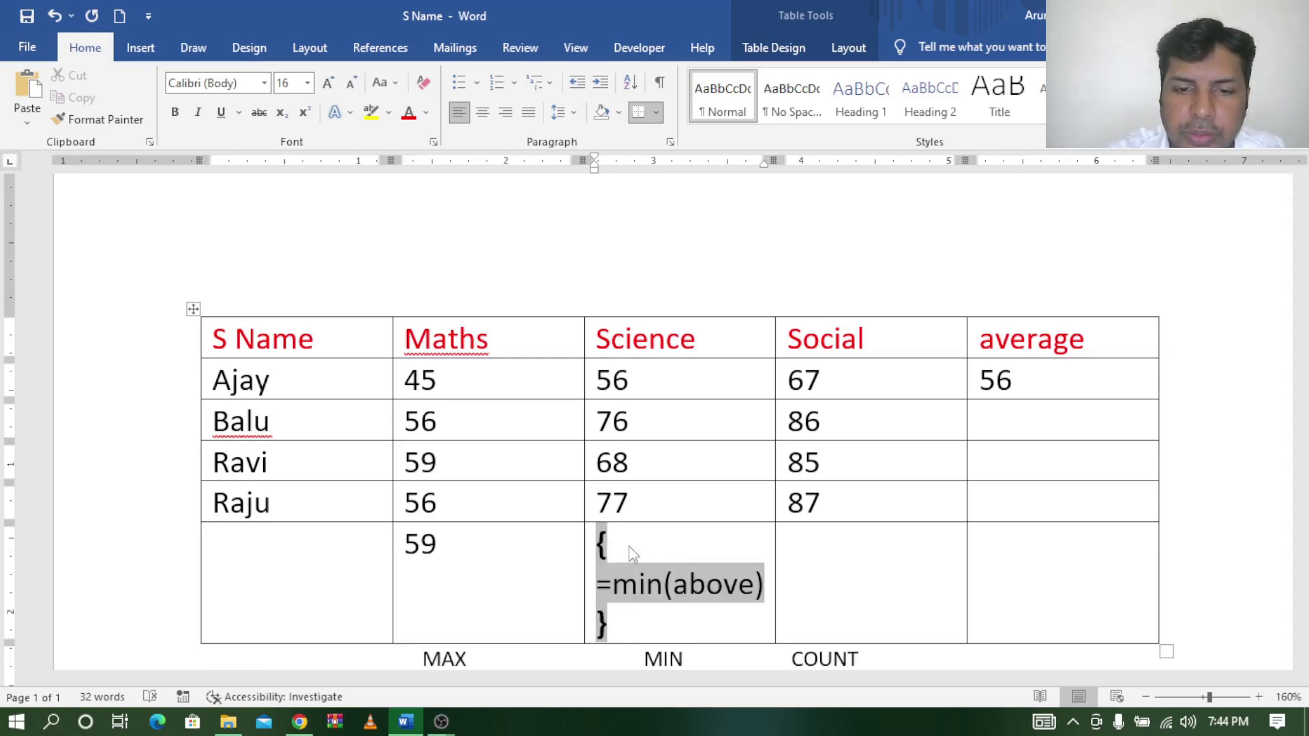
pyautogui.press('F9')
pyautogui.click(823, 542)
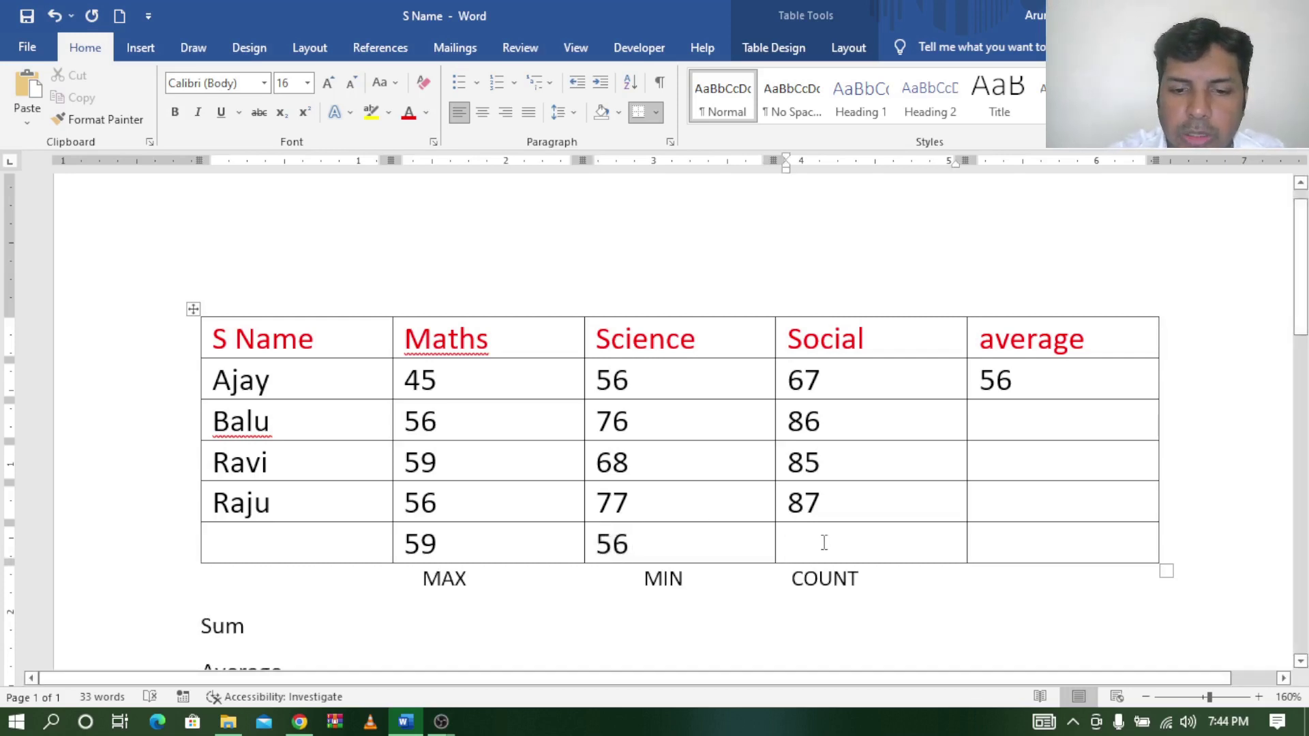
# - Put a =count(above) field in the bottom Social cell so it shows 4
pyautogui.hotkey('ctrl', 'F9')
pyautogui.write('=')
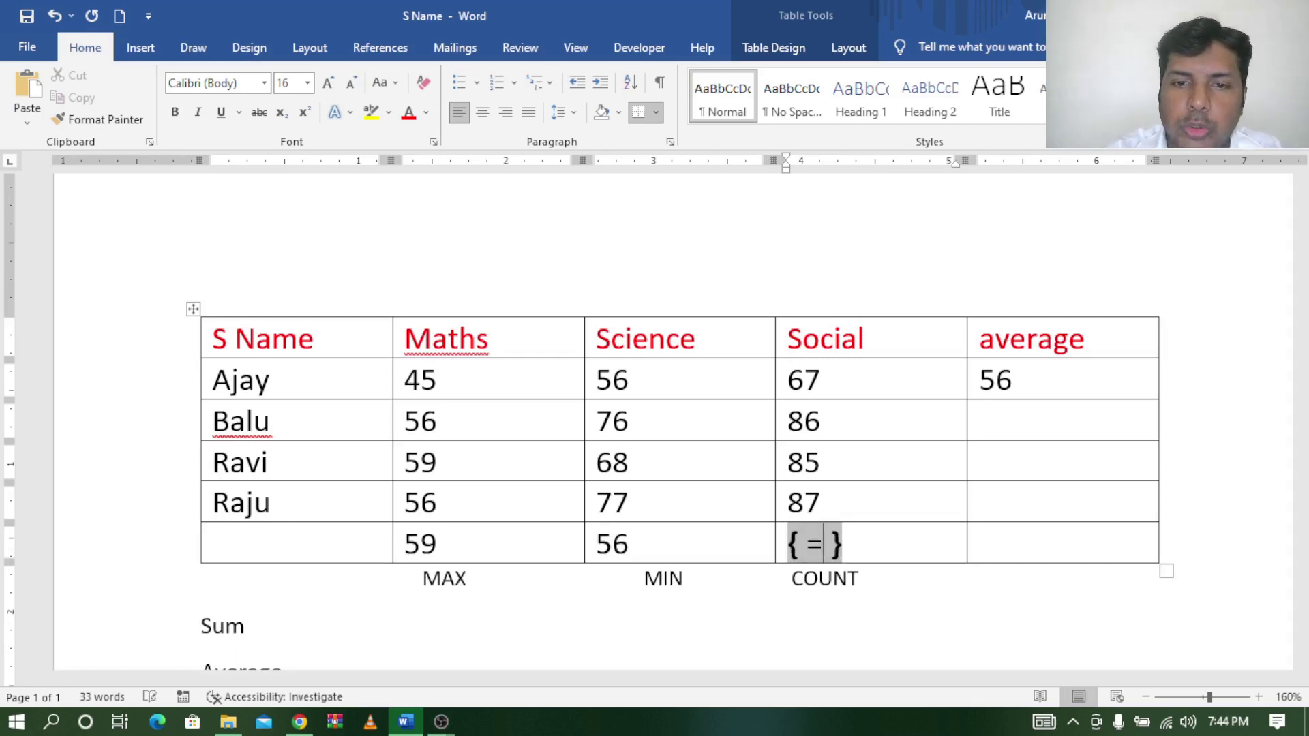
pyautogui.write('coun')
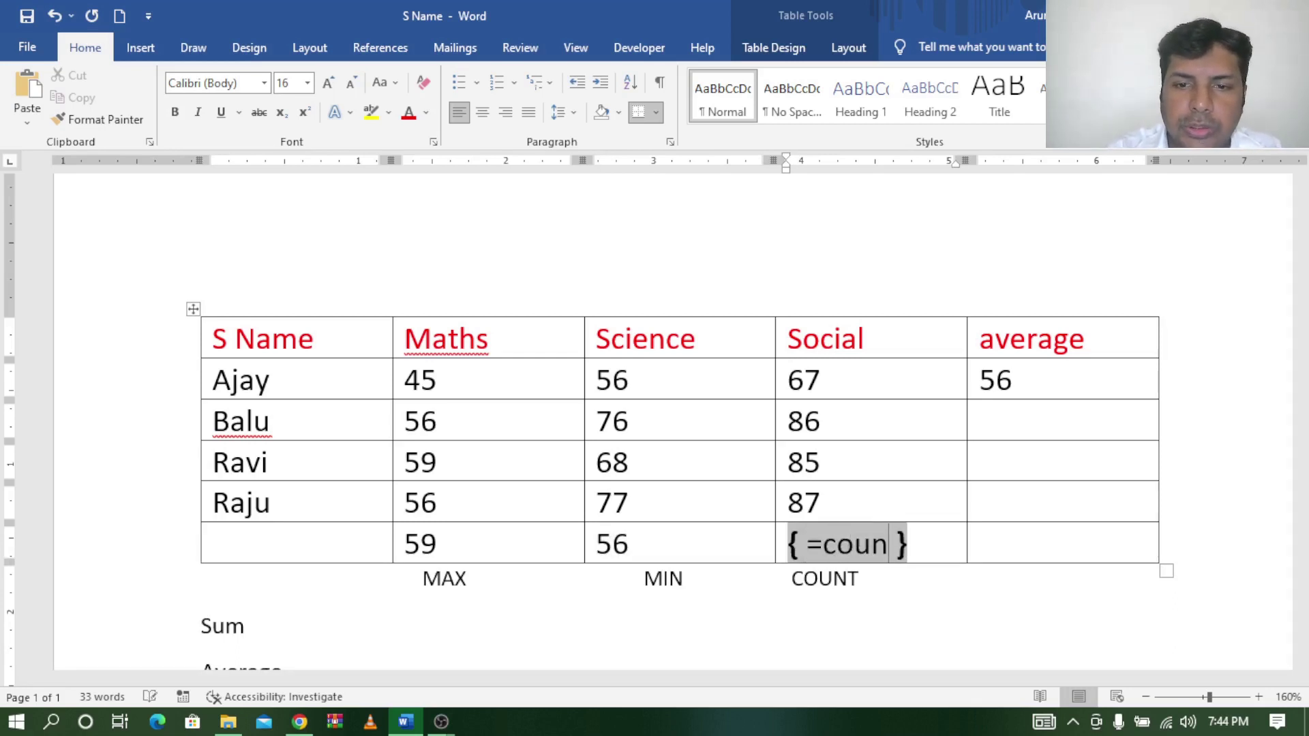
pyautogui.write('t(')
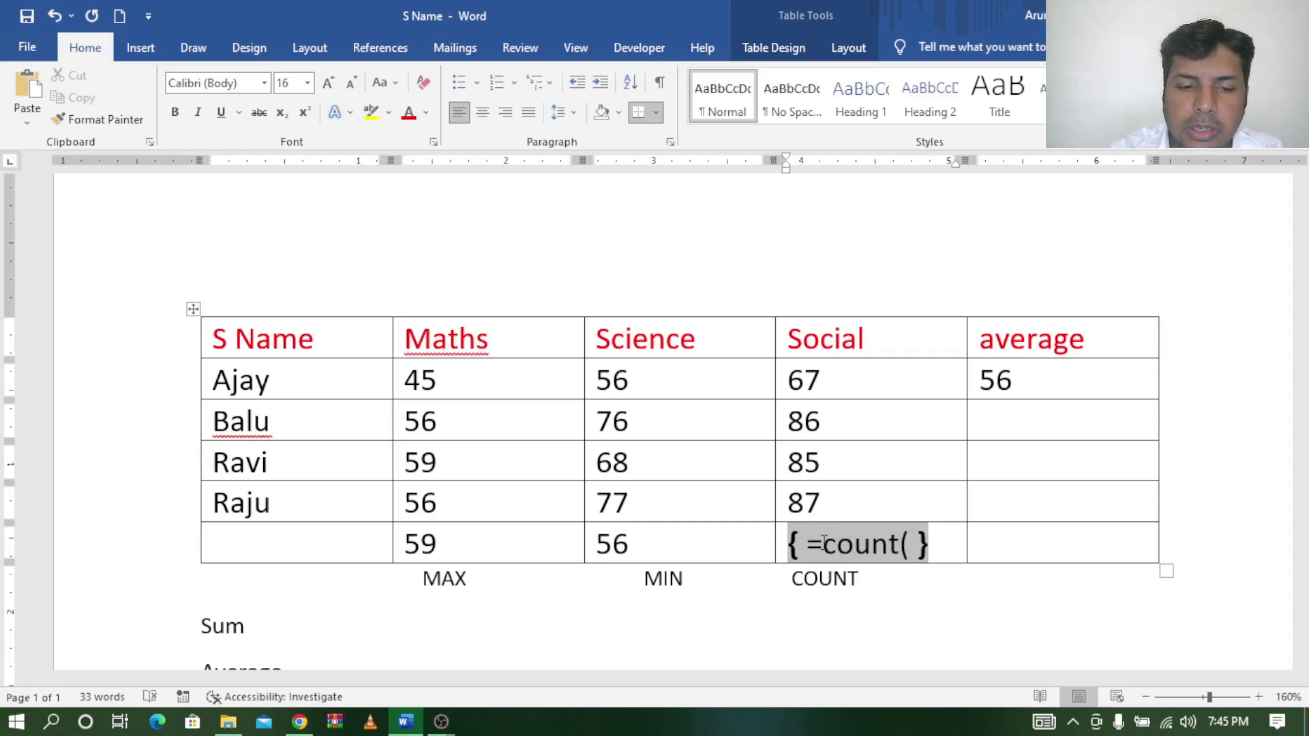
pyautogui.write('ab')
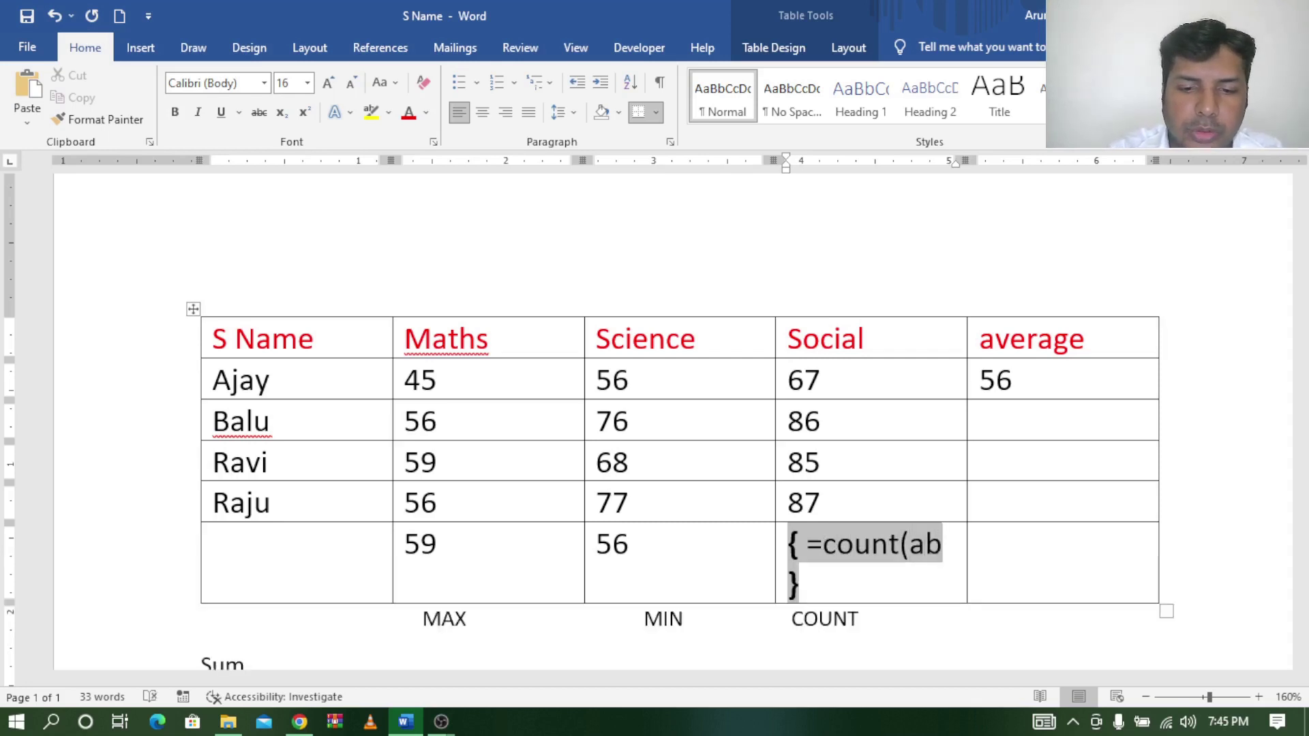
pyautogui.write('o')
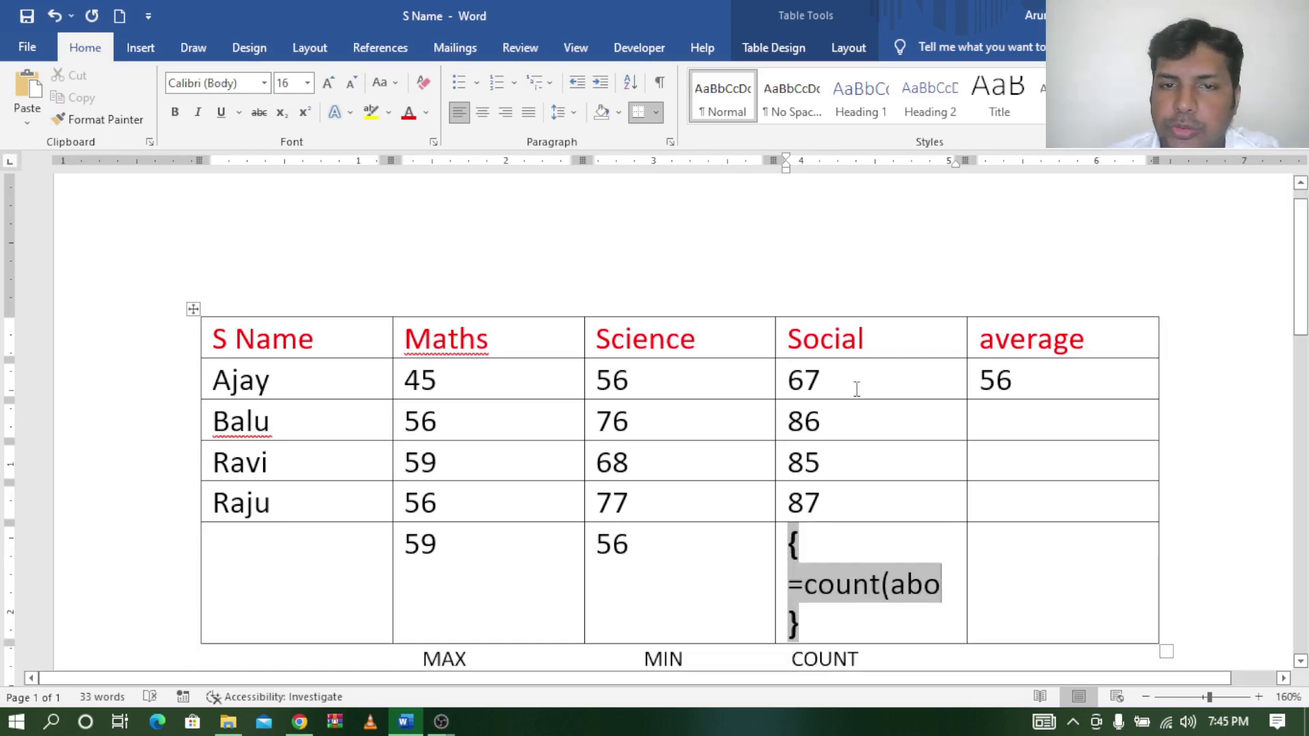
pyautogui.write('v')
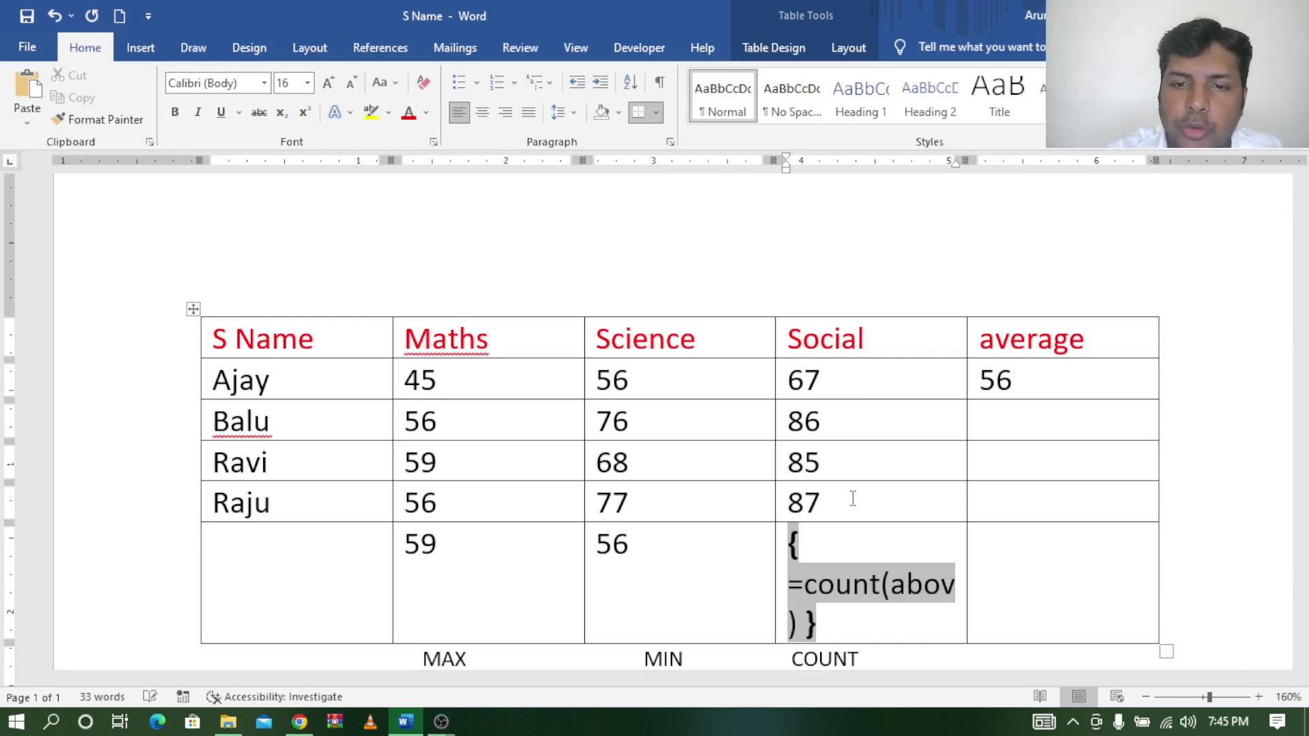
pyautogui.write('e')
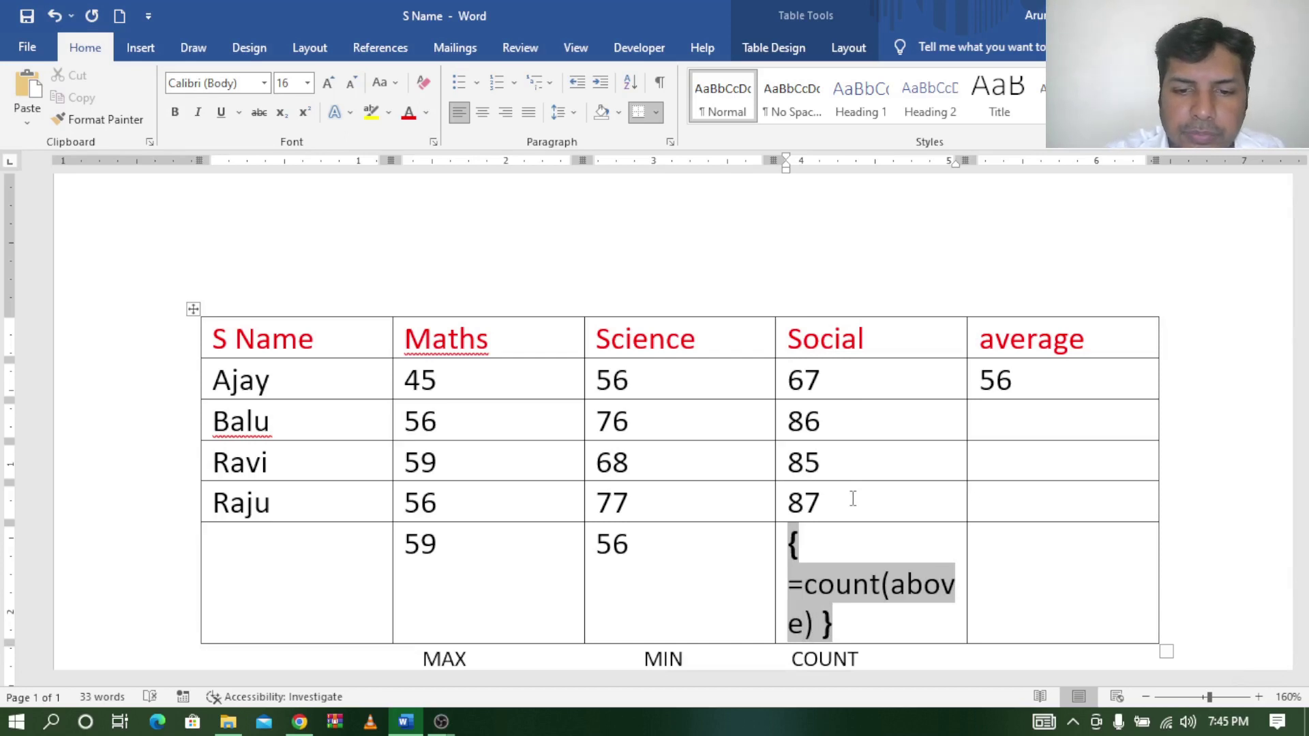
pyautogui.press('F9')
pyautogui.click(734, 639)
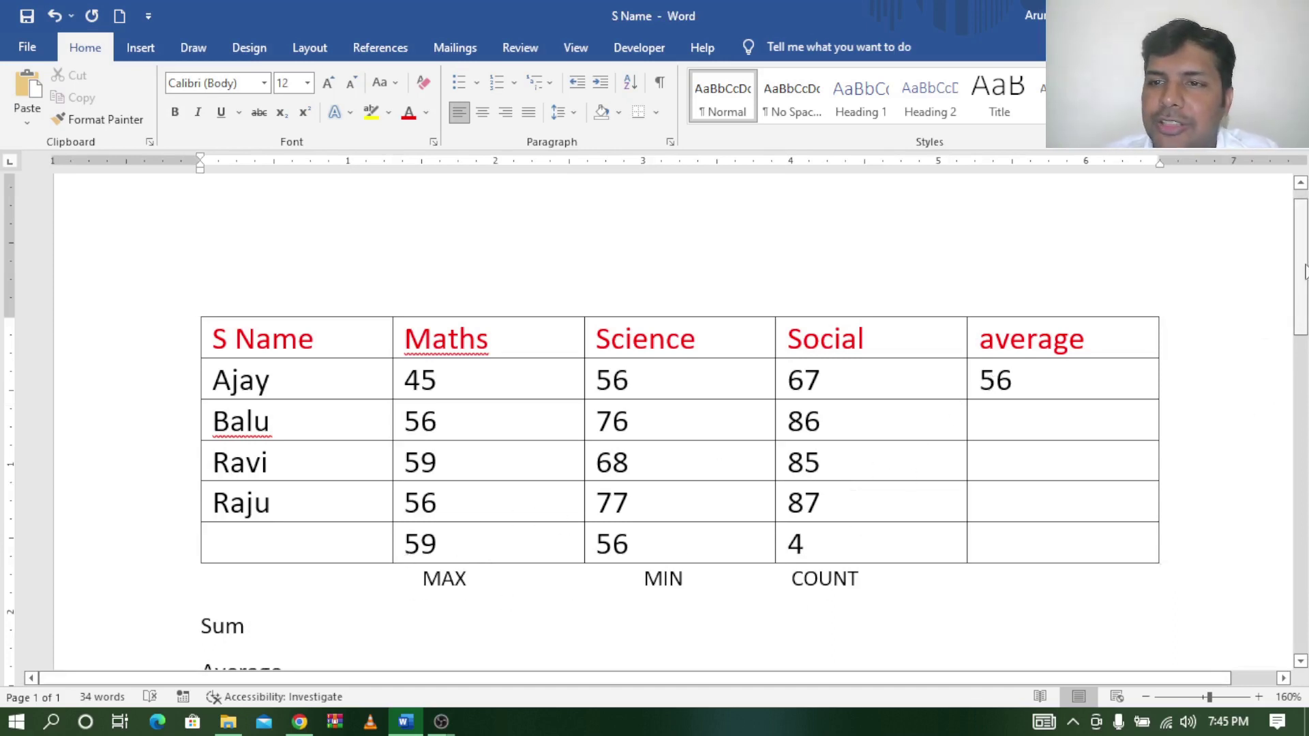
# - On a new line below Min, insert a =24+25-36 field that displays 13
pyautogui.moveTo(1302, 267); pyautogui.dragTo(1302, 374)
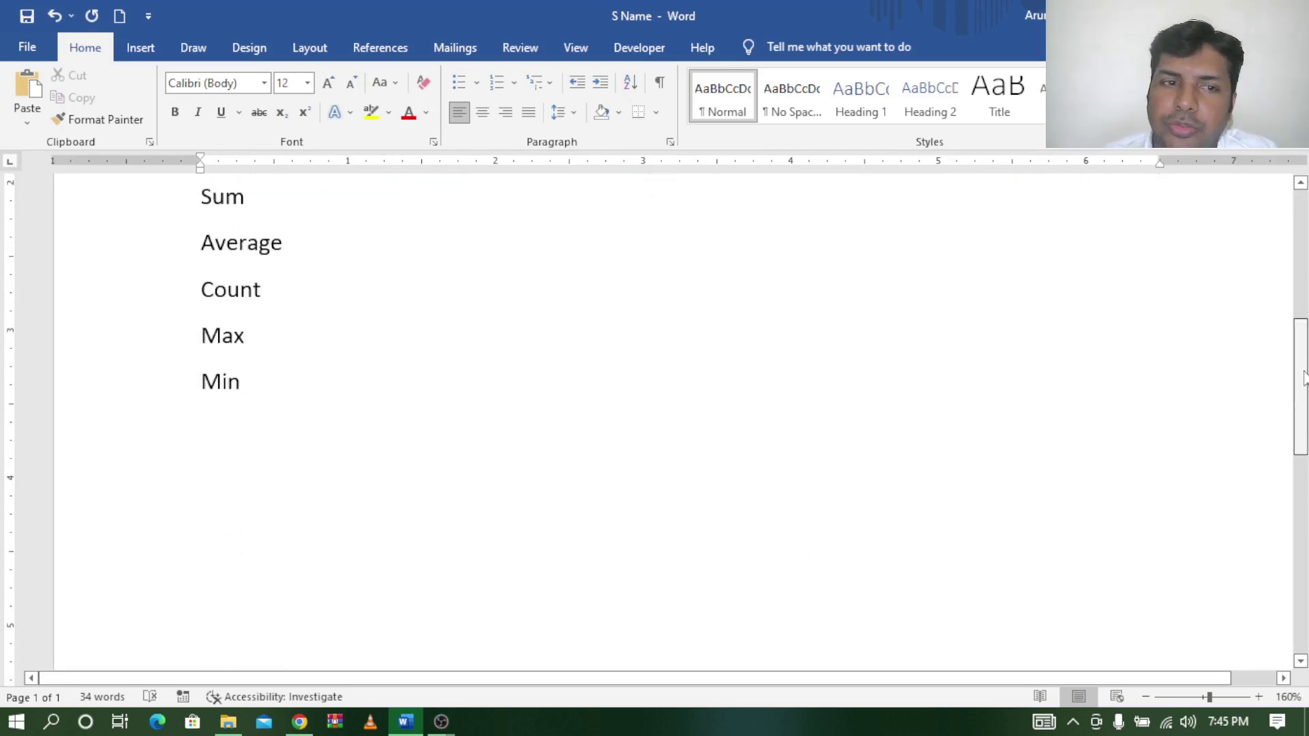
pyautogui.click(309, 448)
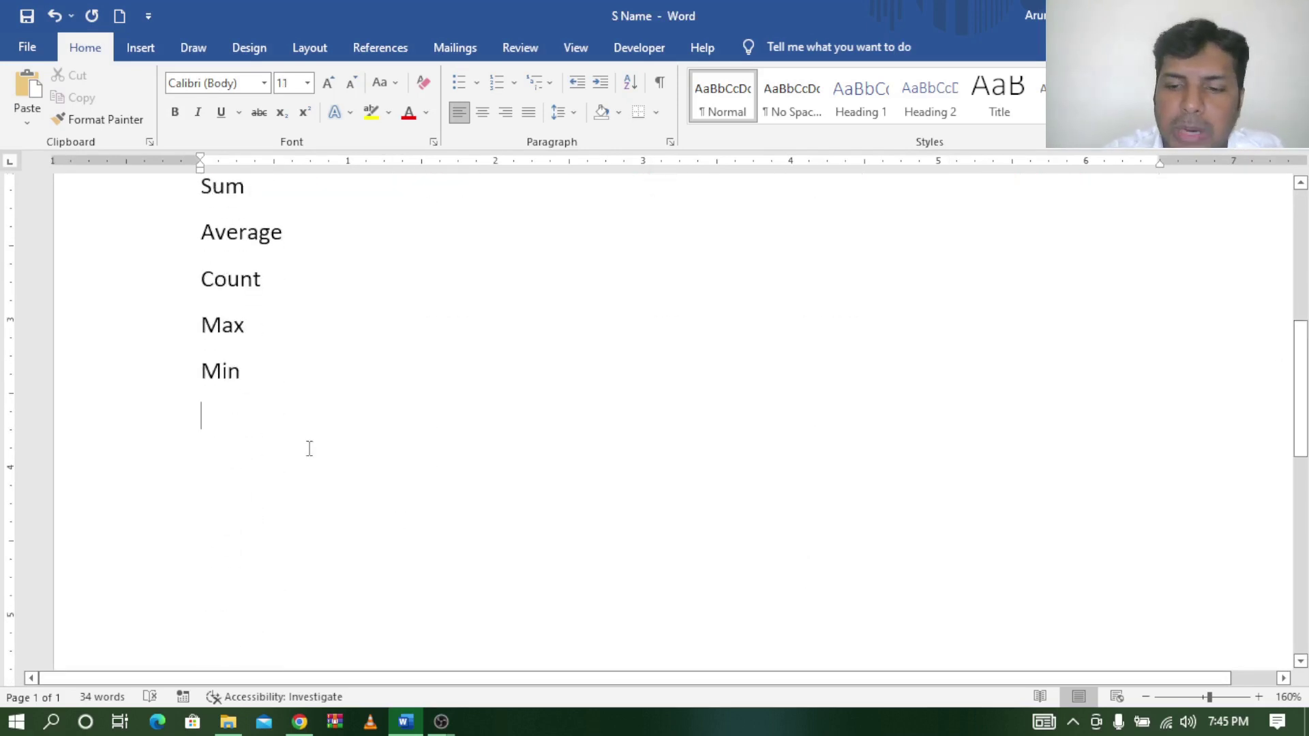
pyautogui.press('Return')
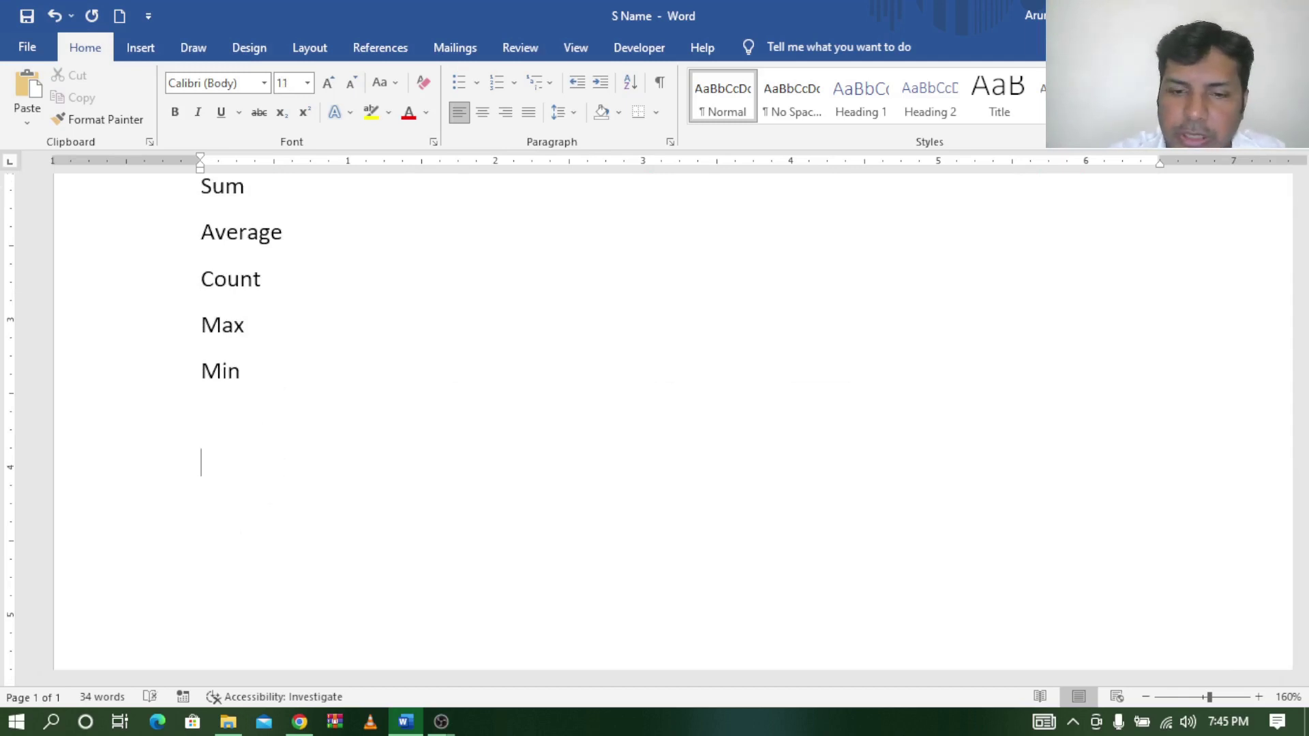
pyautogui.hotkey('ctrl', 'F9')
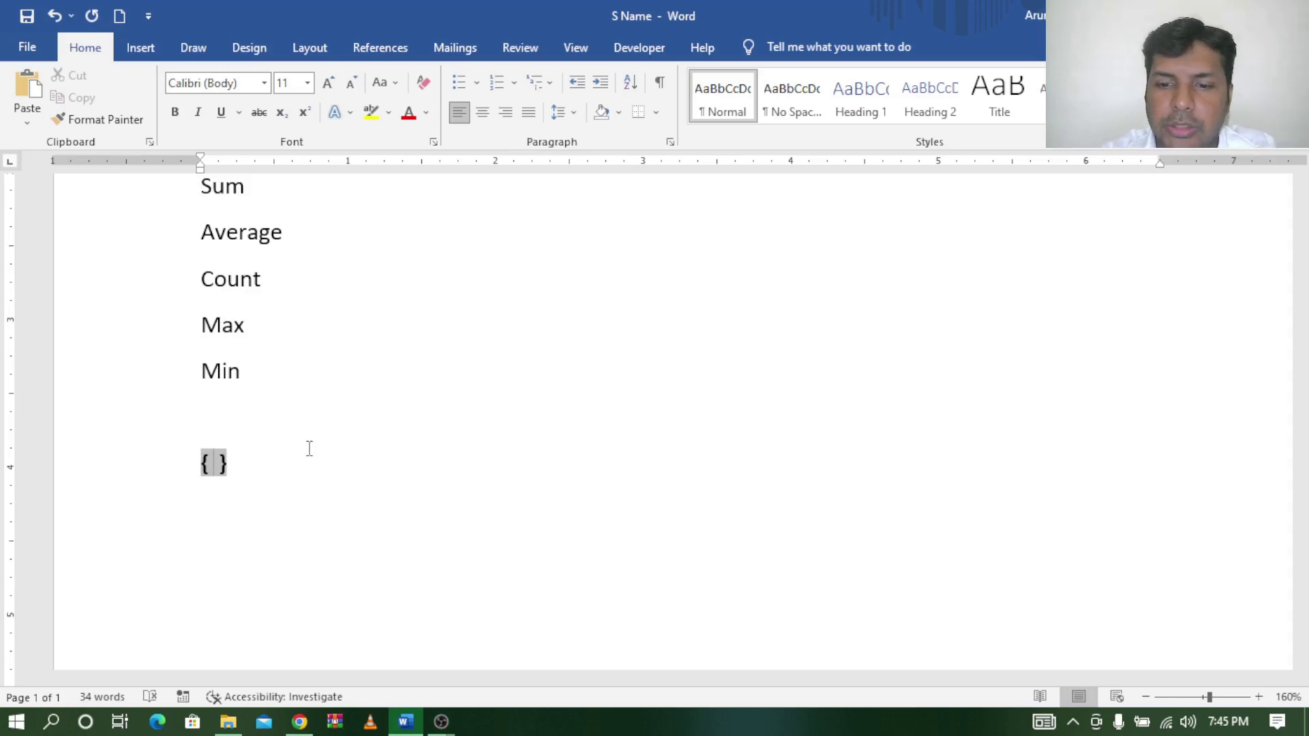
pyautogui.write('=24 ')
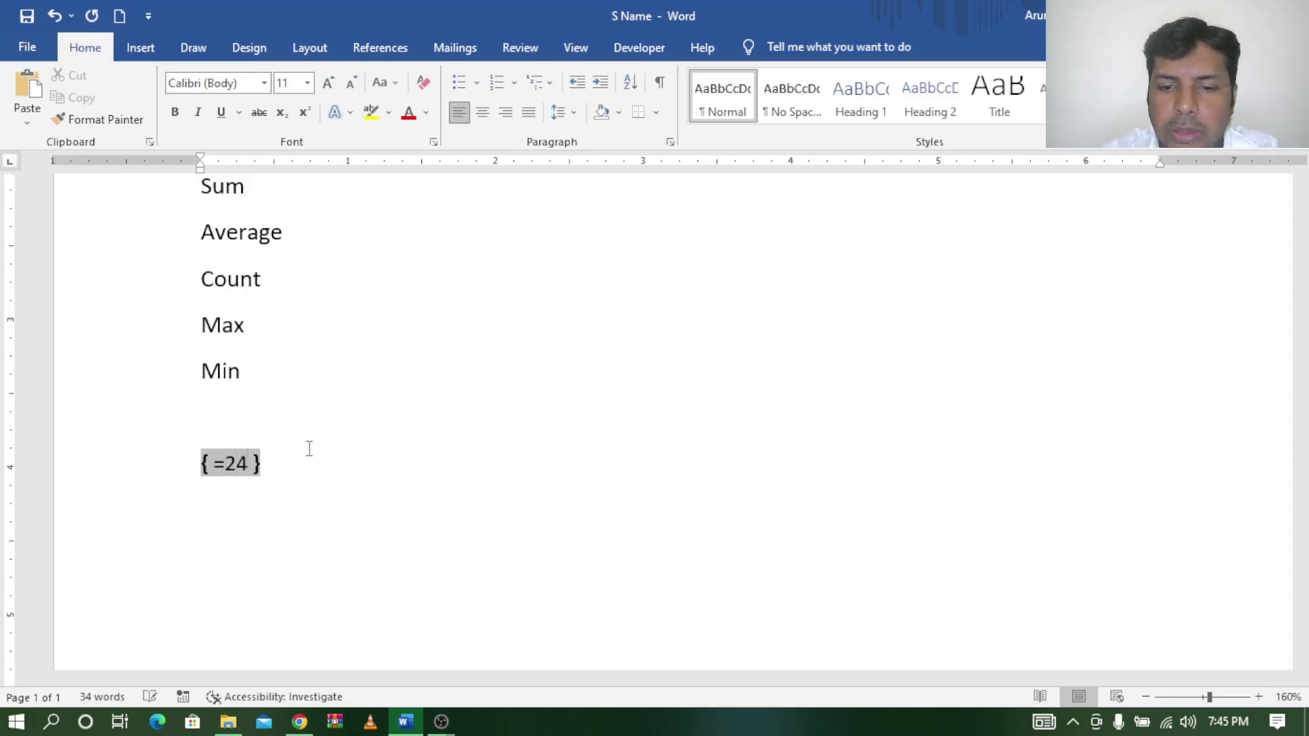
pyautogui.write('+25')
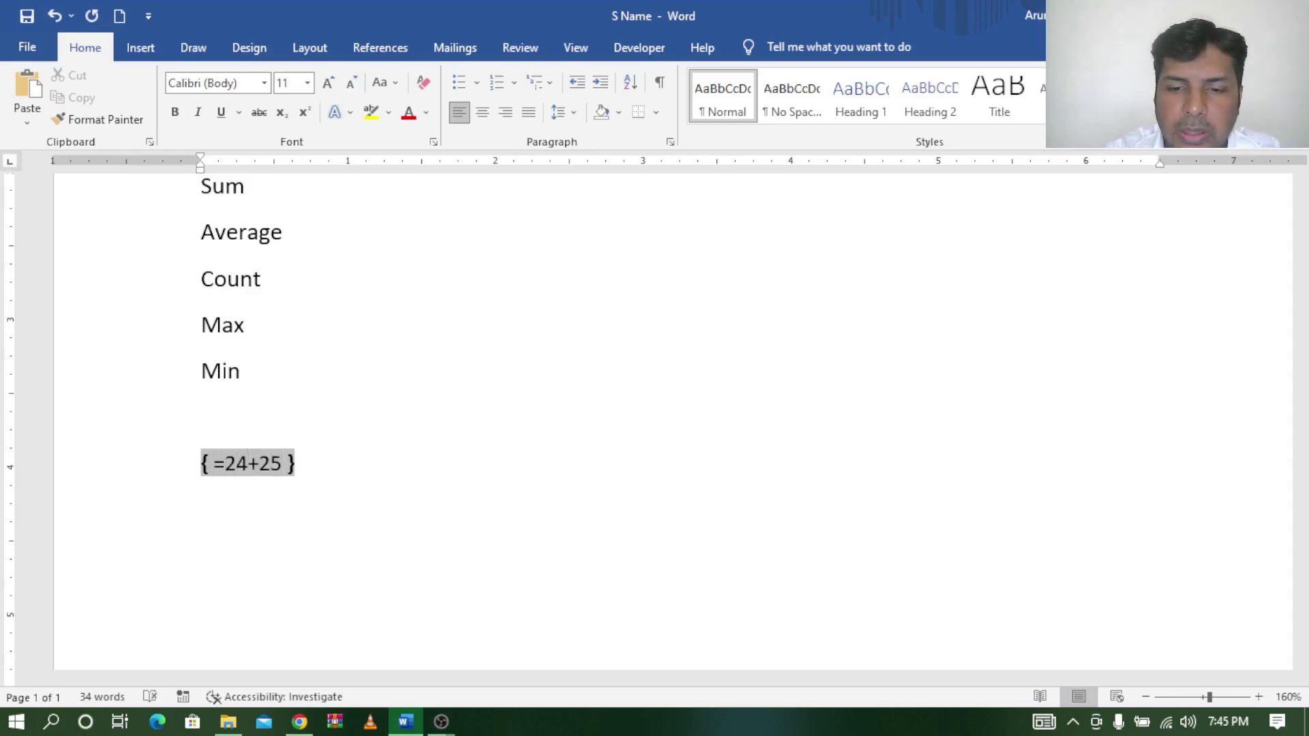
pyautogui.write('-36')
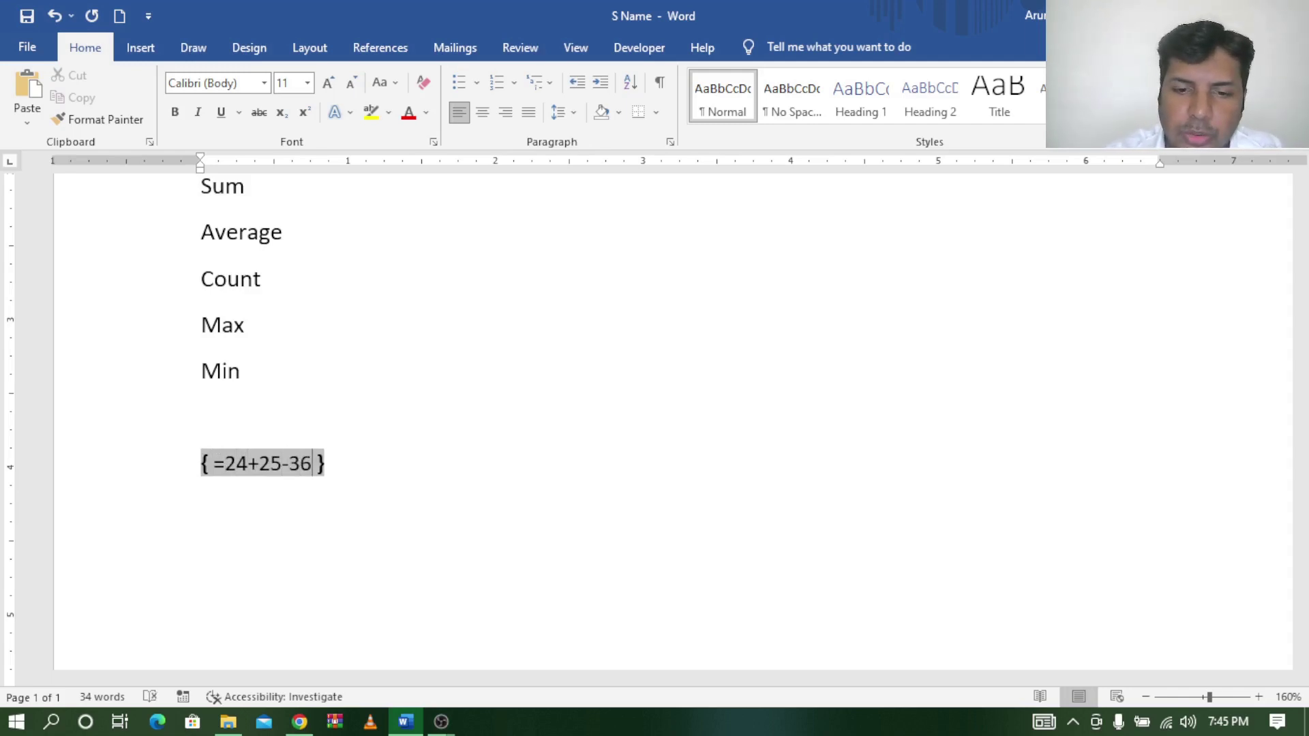
pyautogui.press('F9')
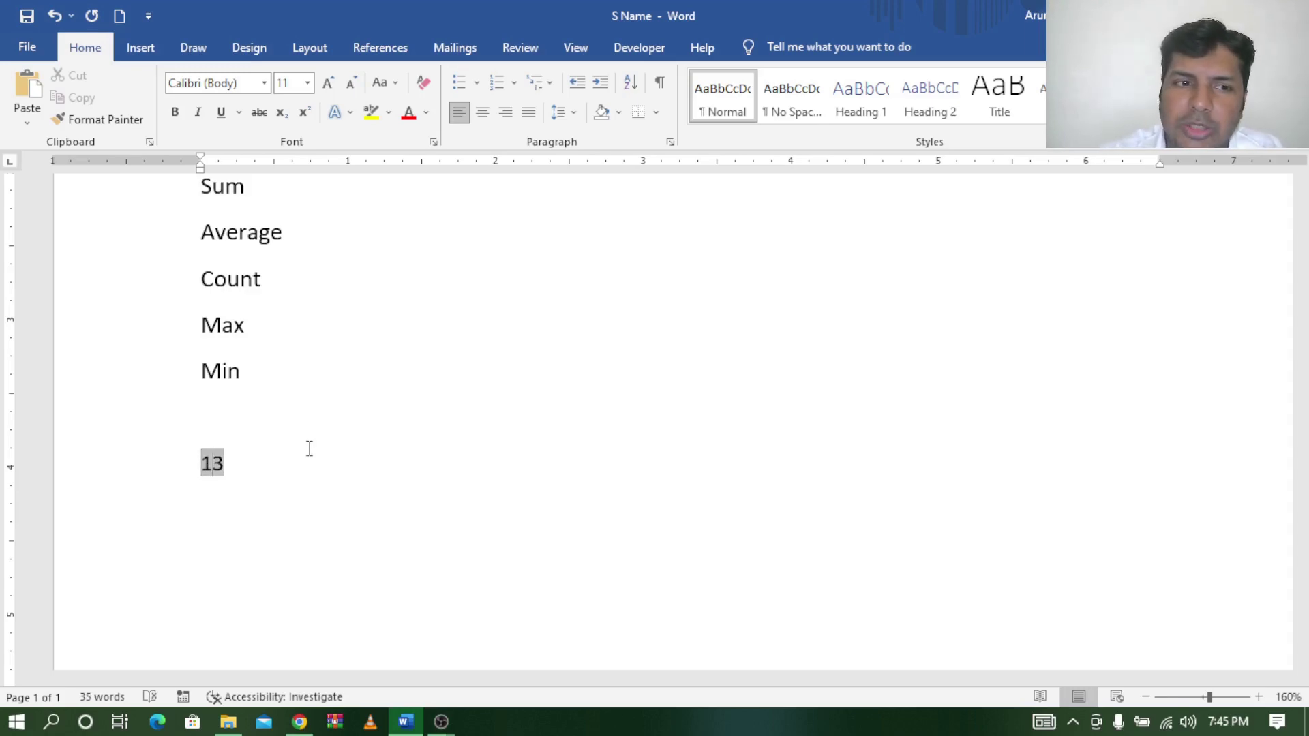
pyautogui.press('End')
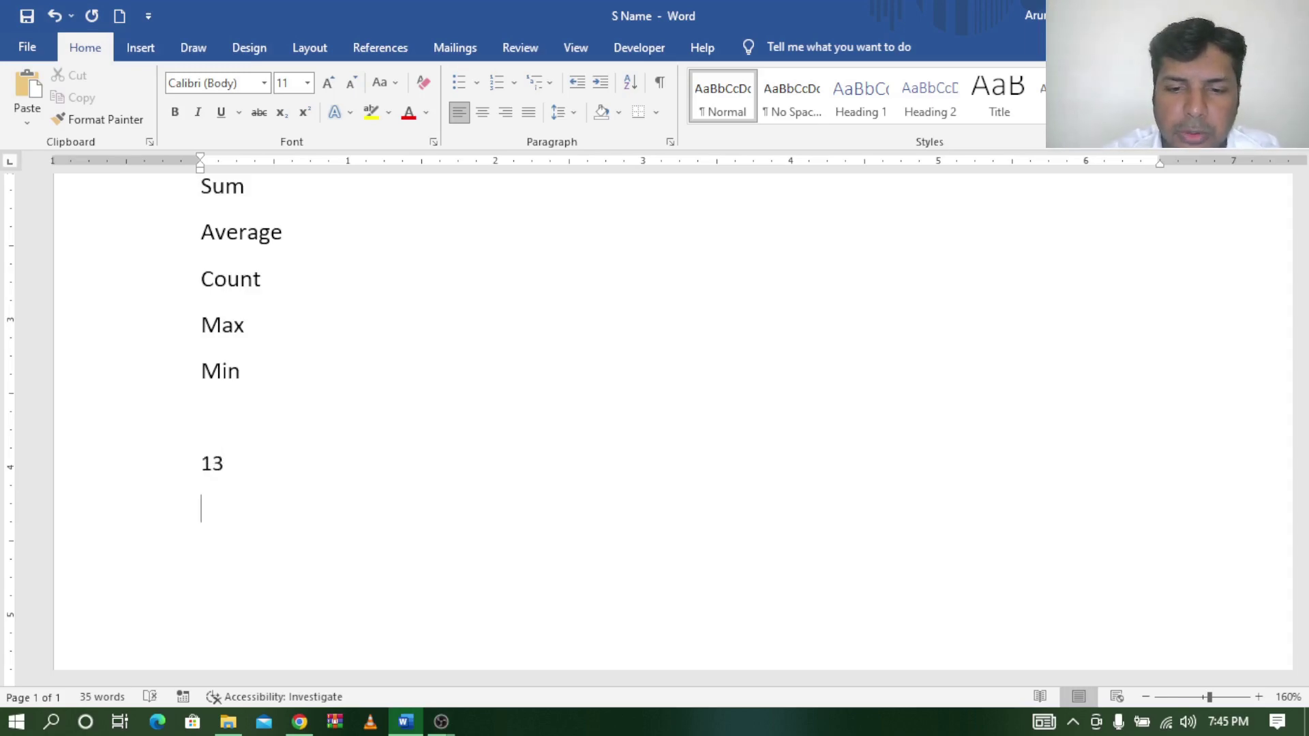
# - Below the 13, insert a =30*5*3 field that displays 450
pyautogui.hotkey('ctrl', 'F9')
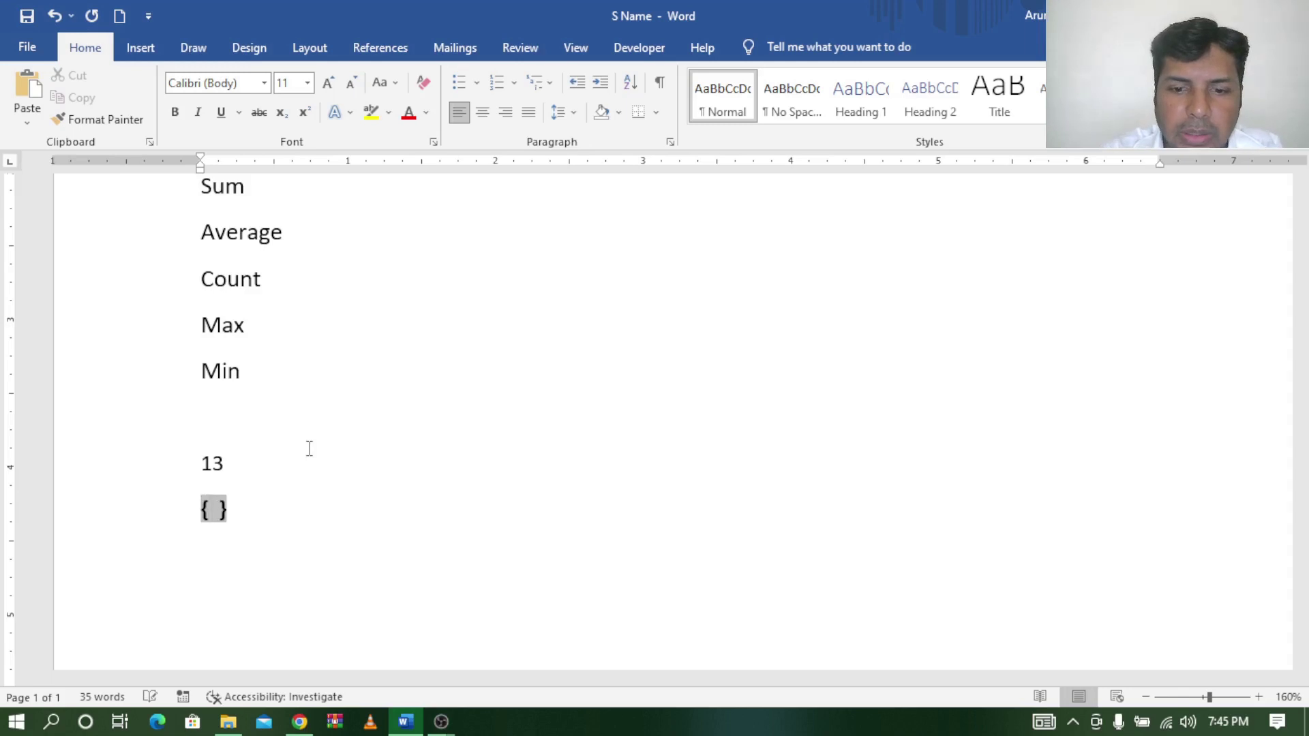
pyautogui.write('30')
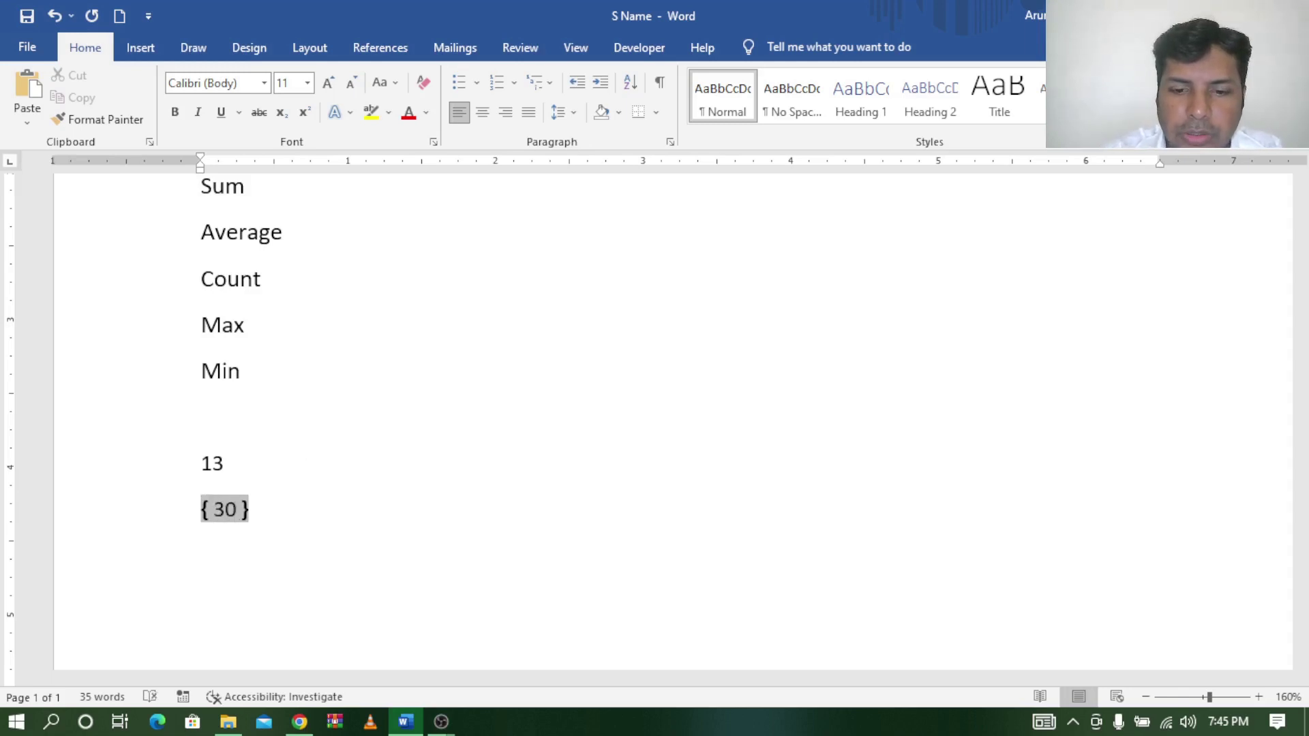
pyautogui.press('BackSpace')
pyautogui.press('BackSpace')
pyautogui.write('=')
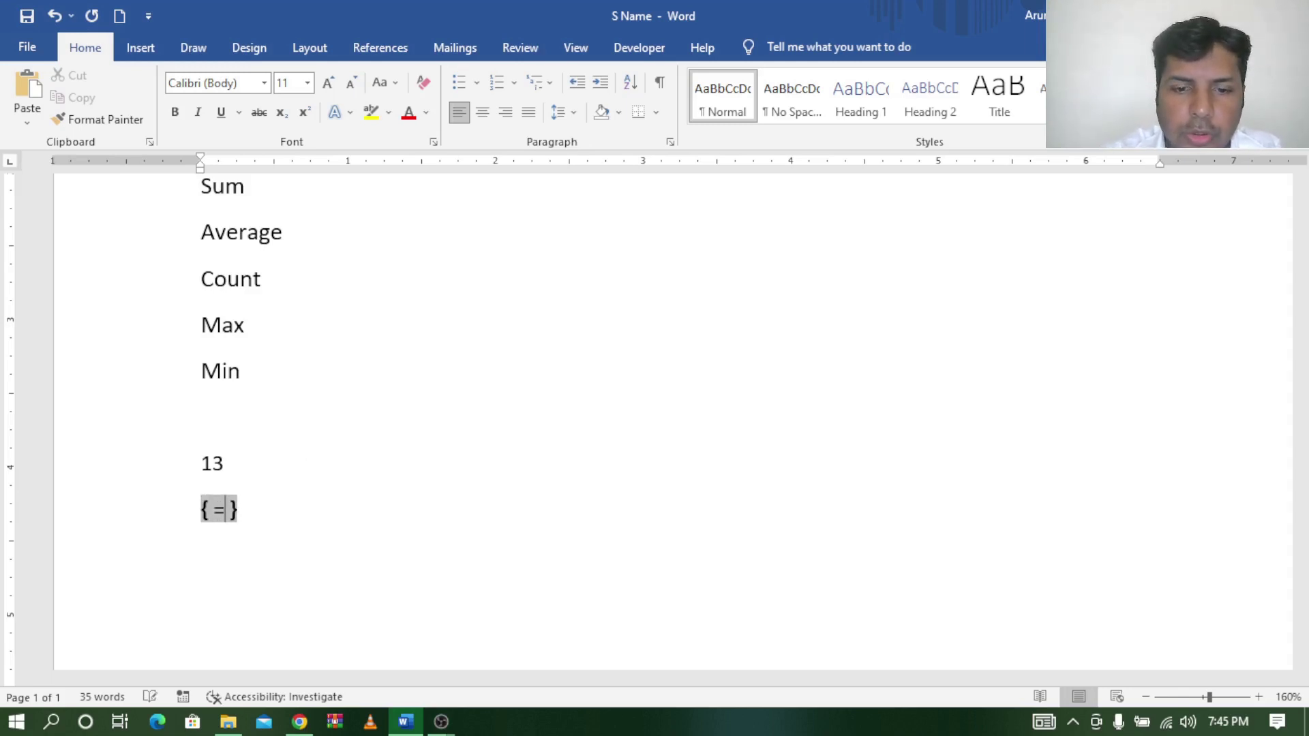
pyautogui.write('30*')
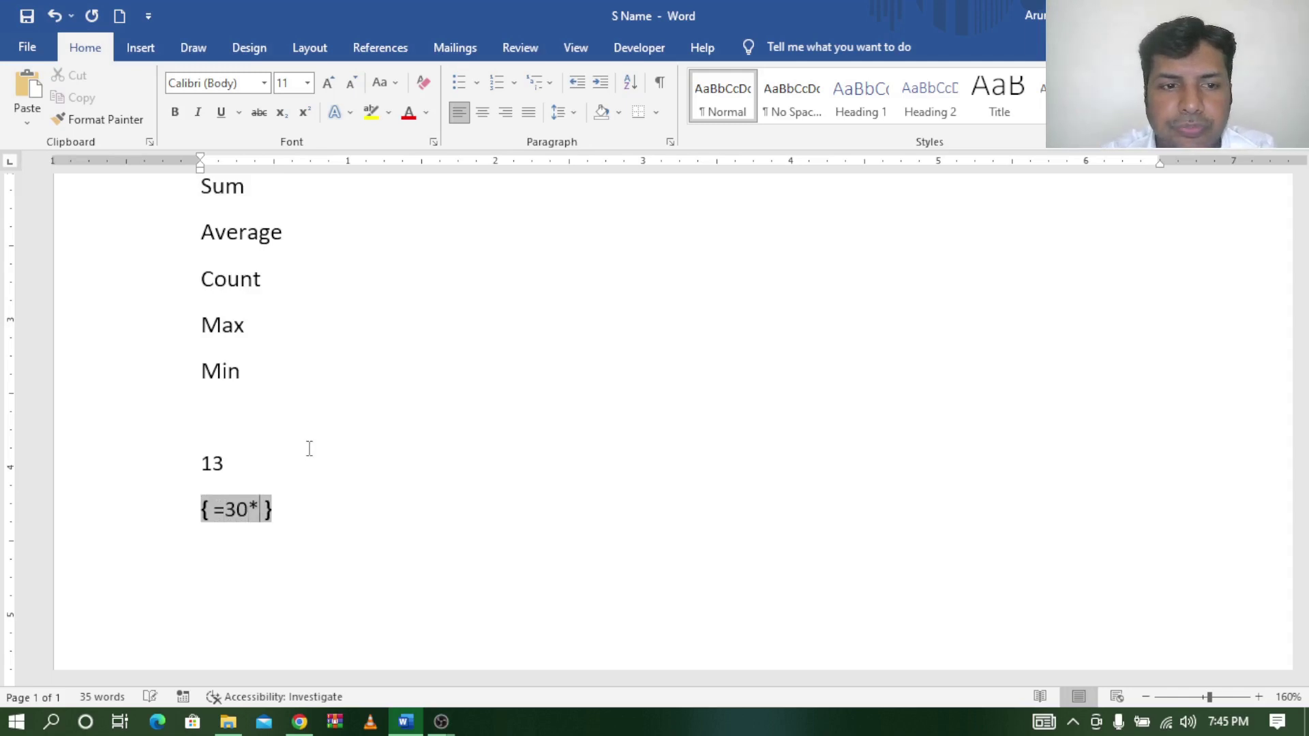
pyautogui.write('5')
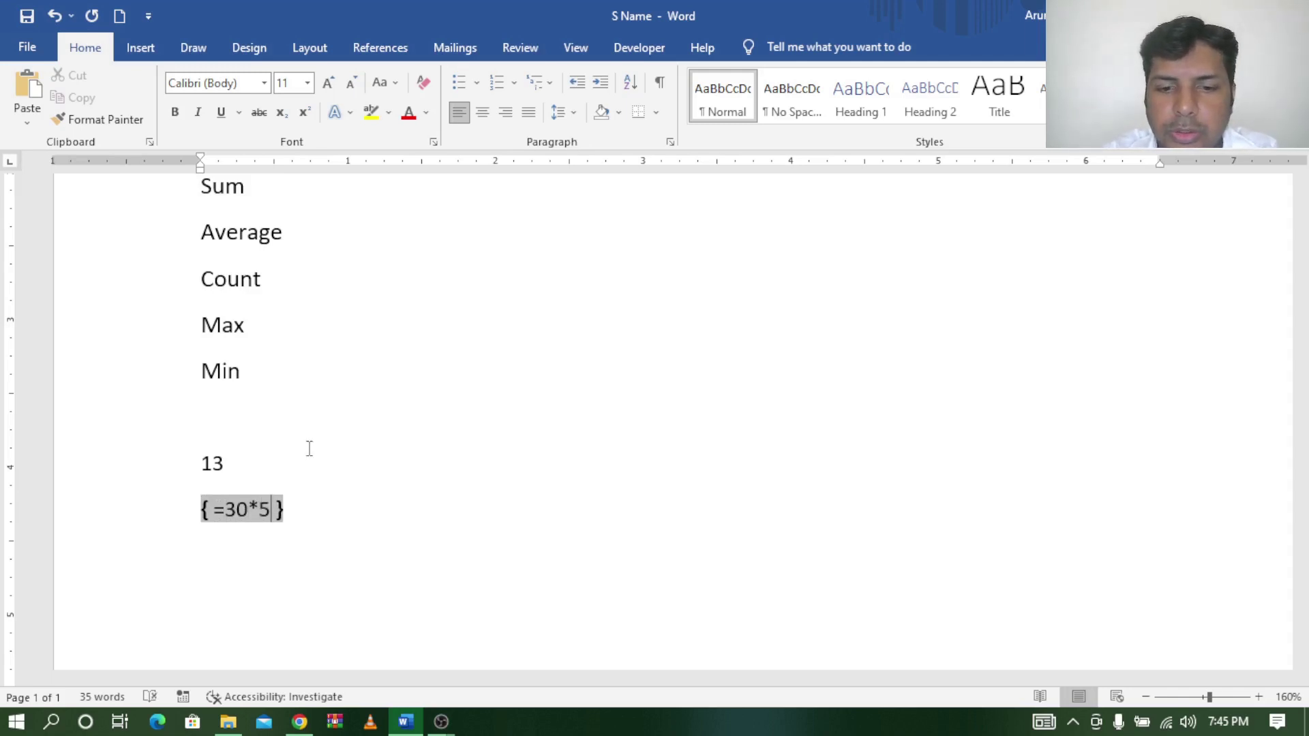
pyautogui.write('*3')
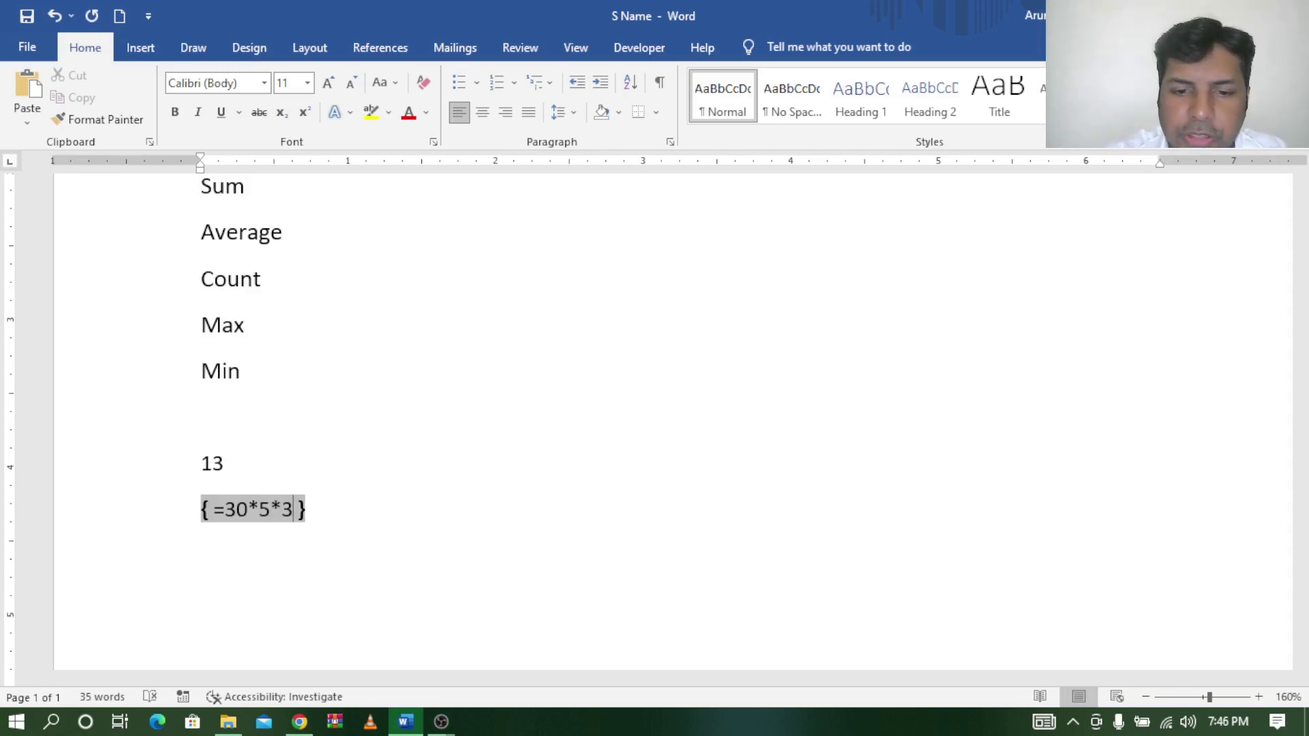
pyautogui.press('F9')
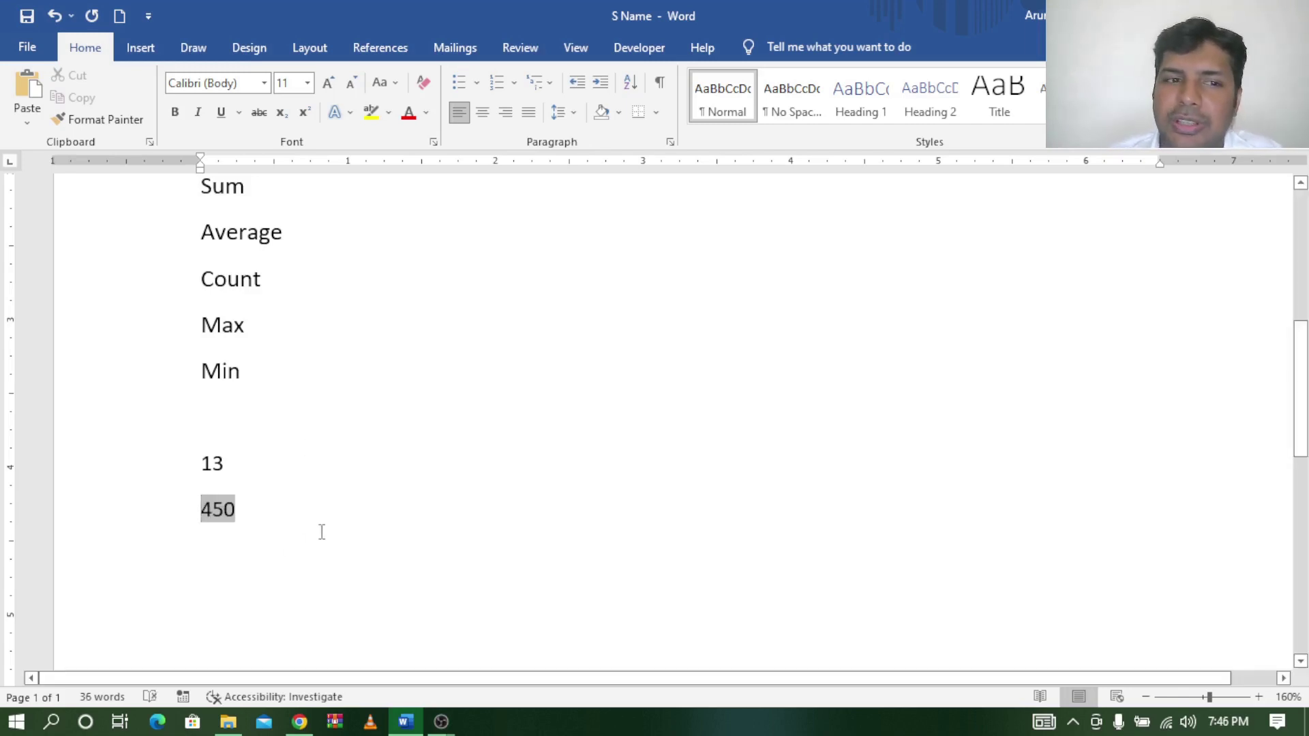
pyautogui.click(316, 527)
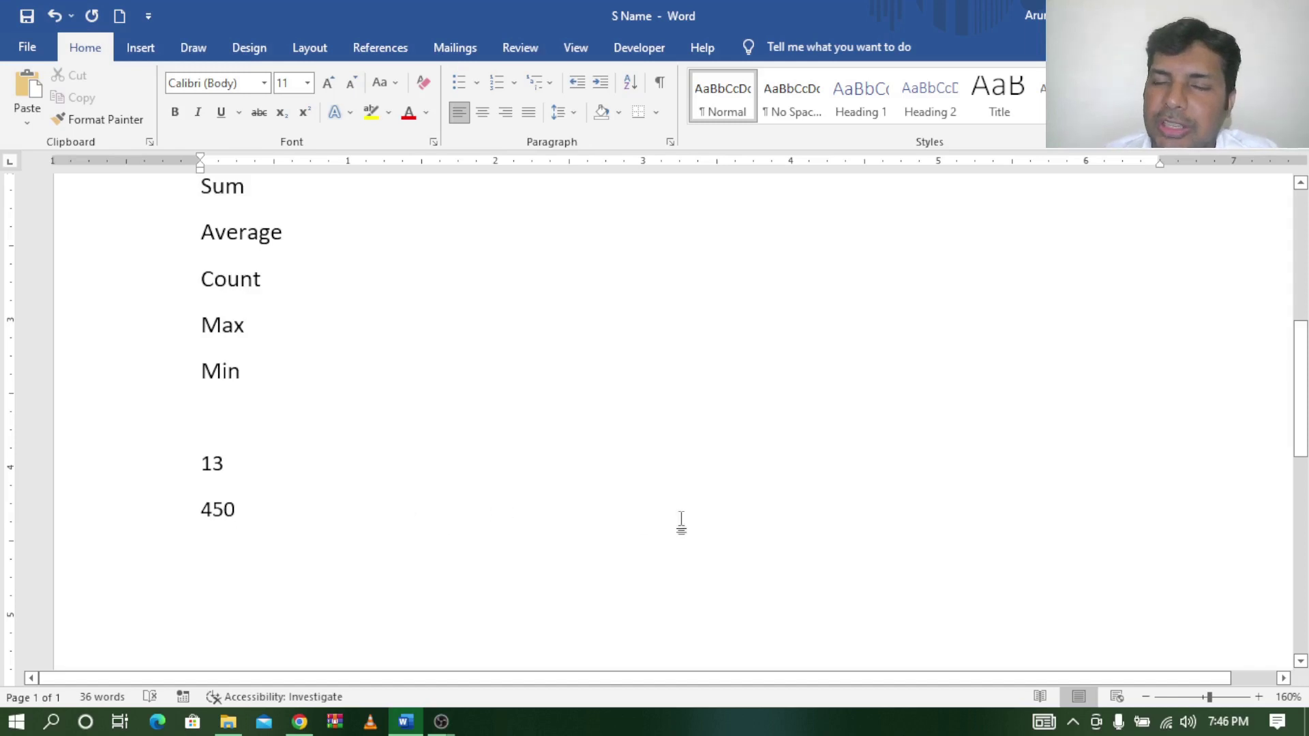